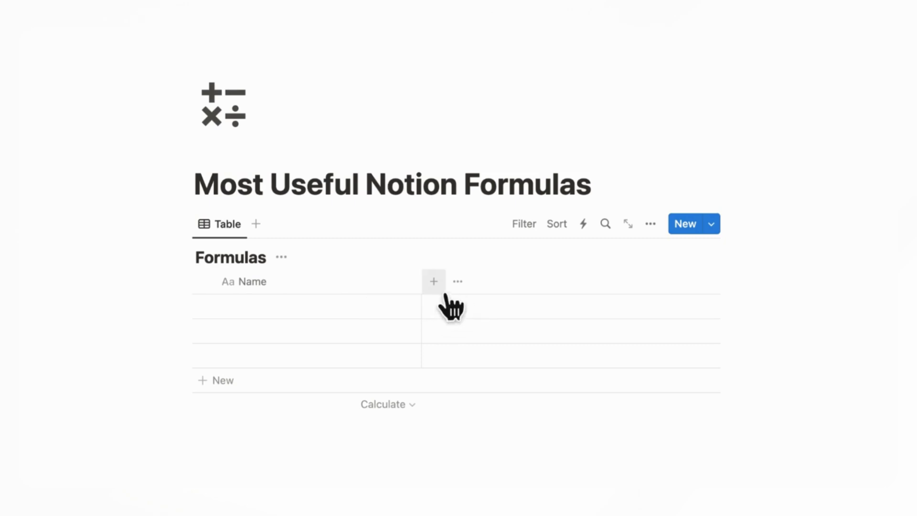
Add a Formula property to the Formulas table
click(434, 283)
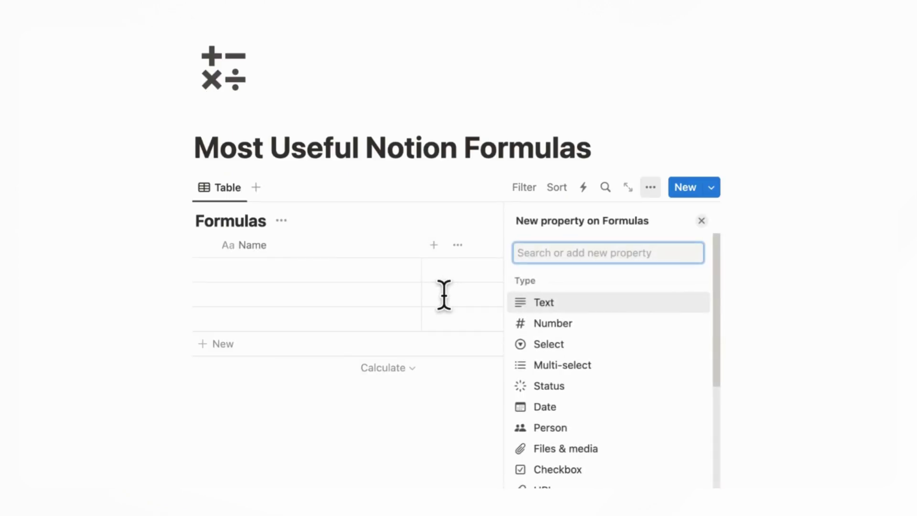
text(form)
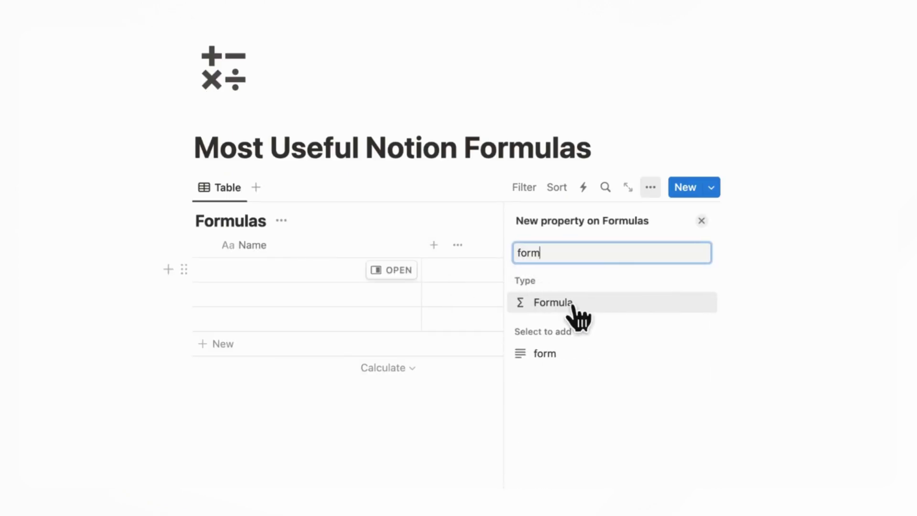
click(575, 307)
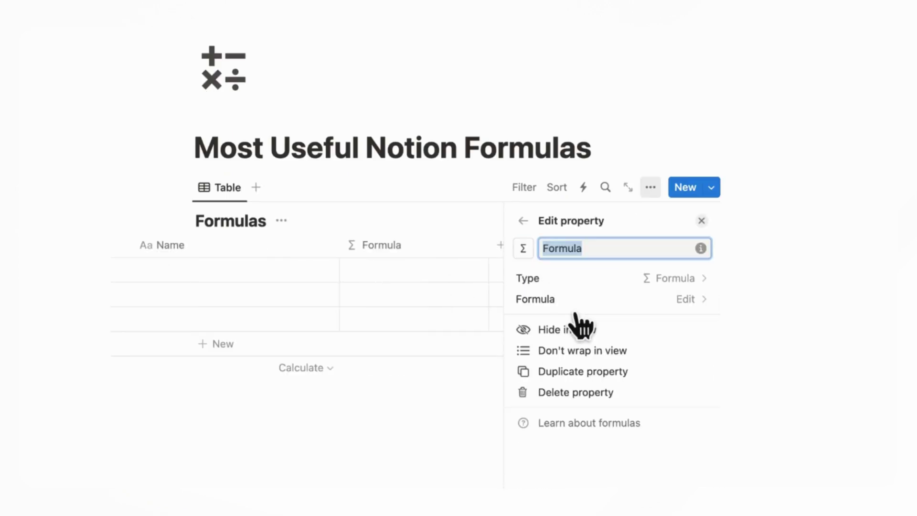
Write the formula style(Name, "b") for the Formula property and save it
click(678, 323)
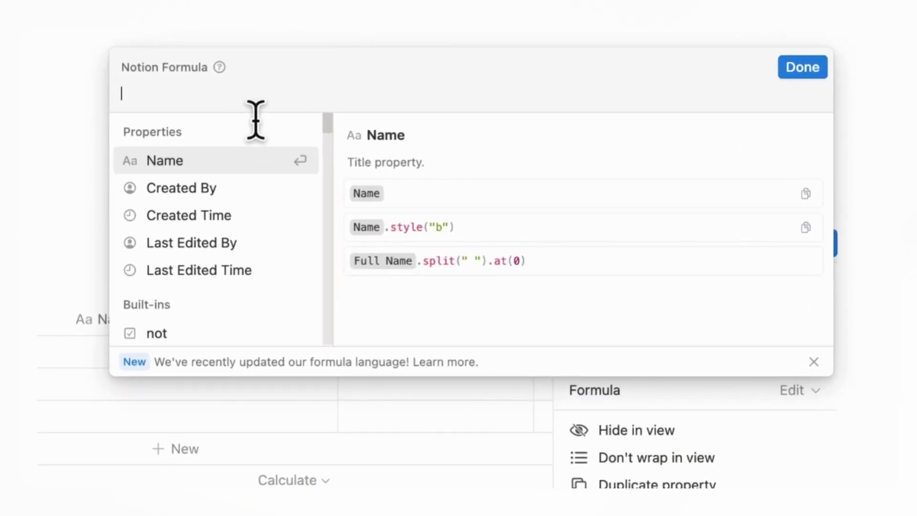
text(style)
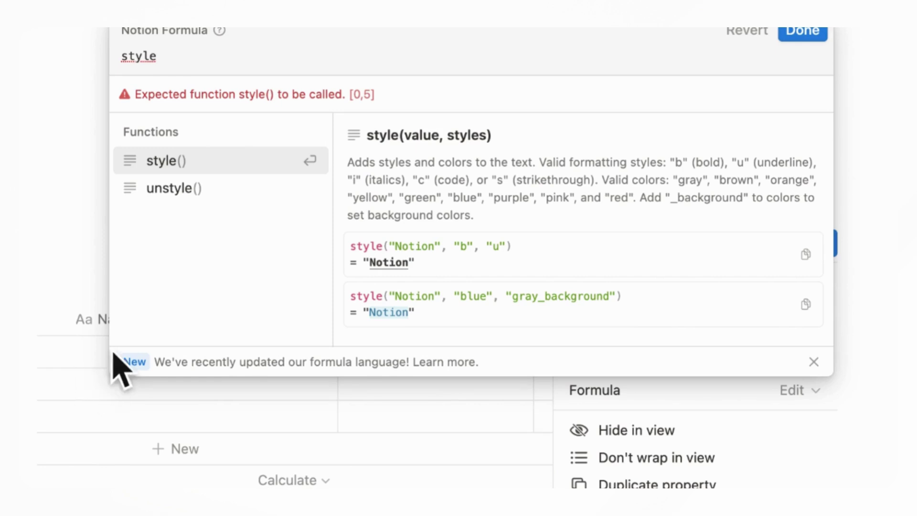
text(()
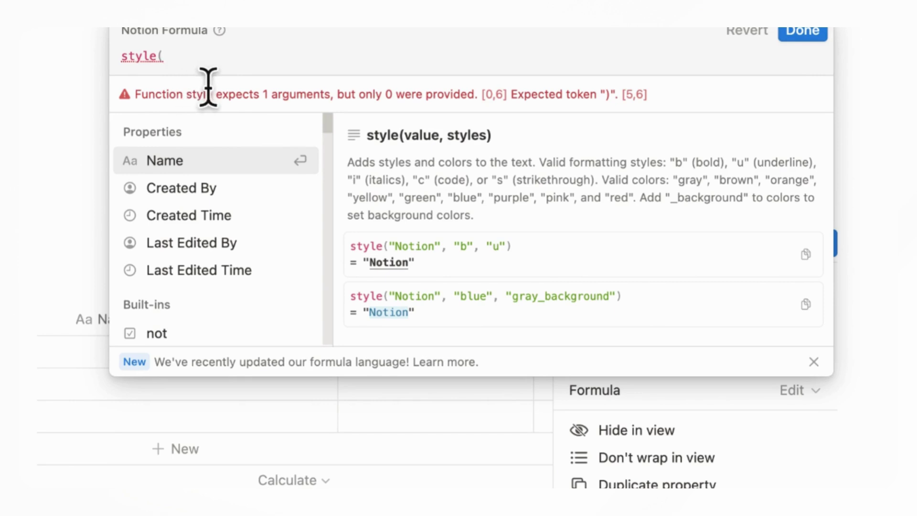
click(210, 172)
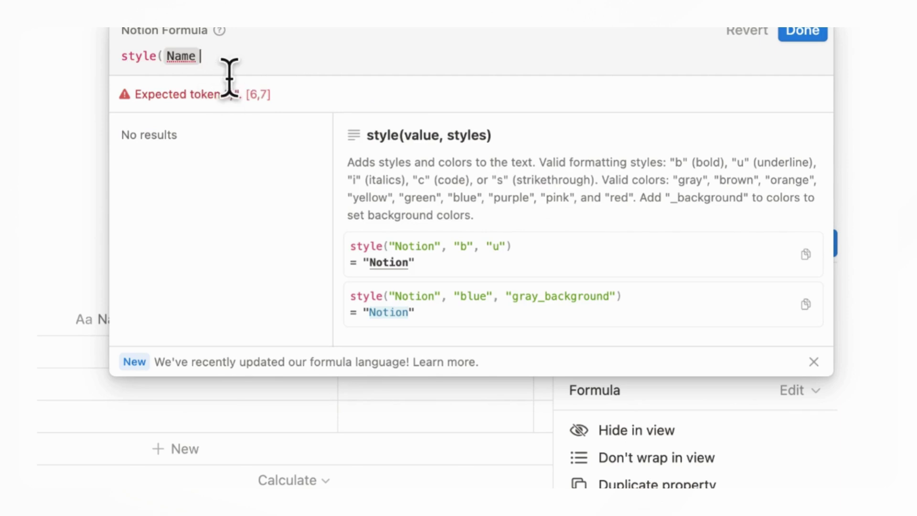
text(,)
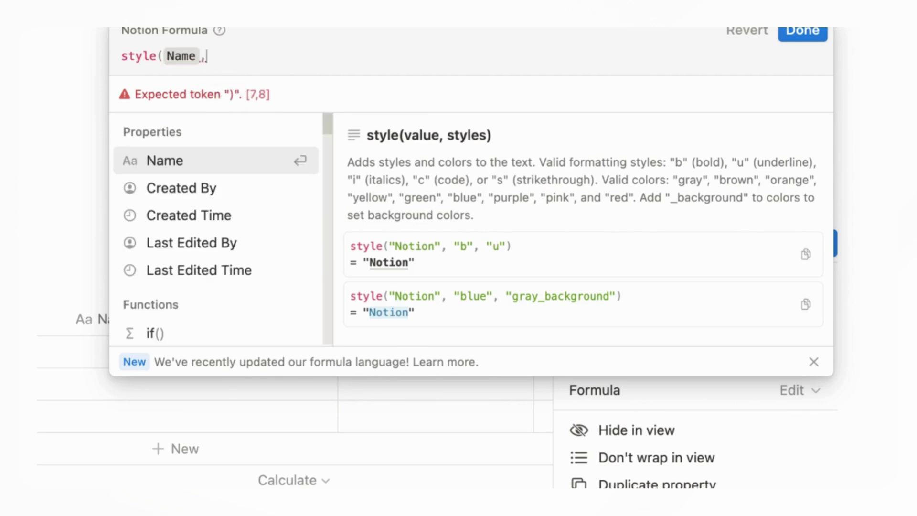
text( ")
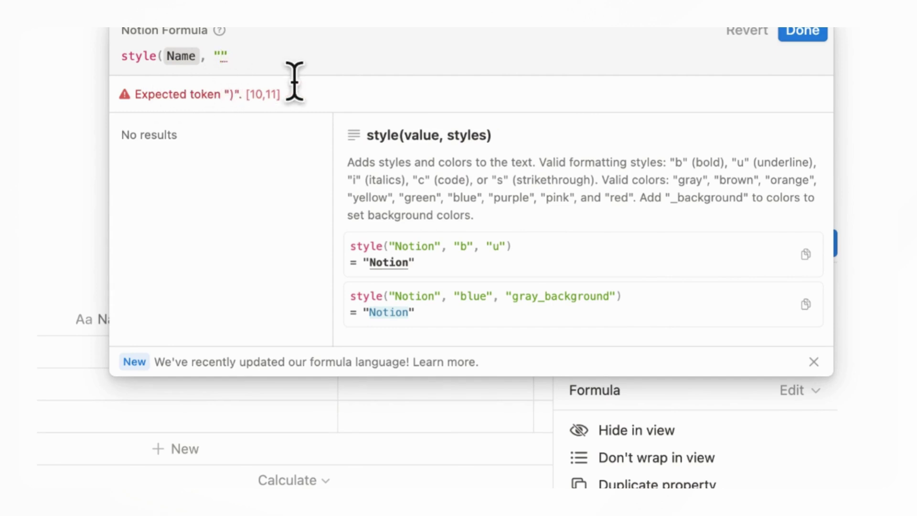
text(b"))
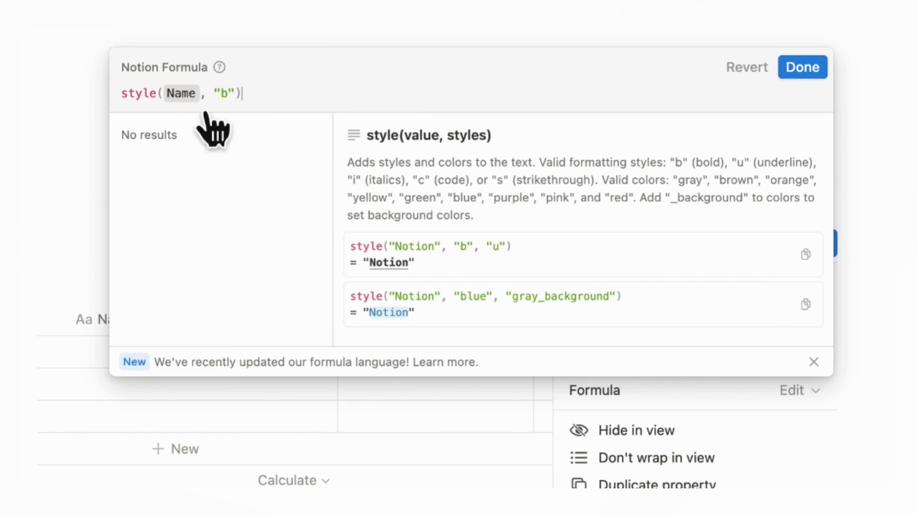
click(822, 91)
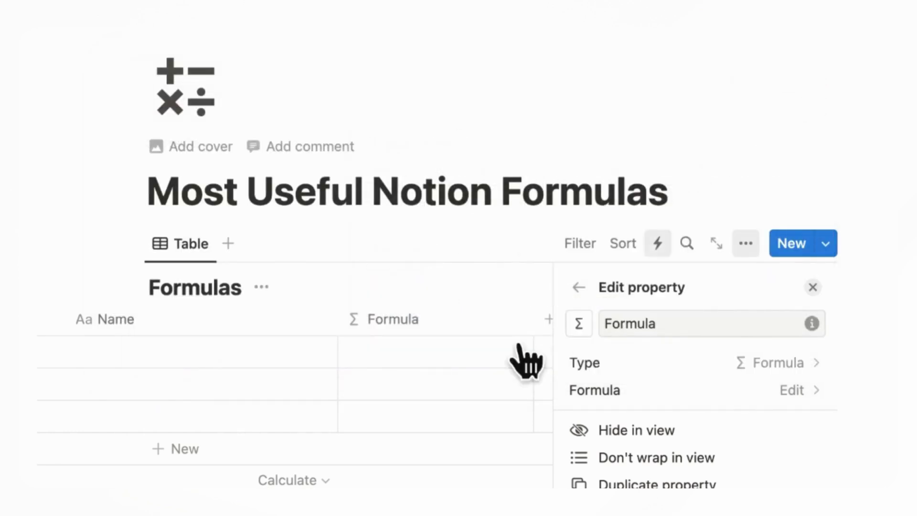
Close the property settings and enter NAME as the title of the table's first row
click(520, 360)
click(444, 330)
click(286, 384)
click(241, 365)
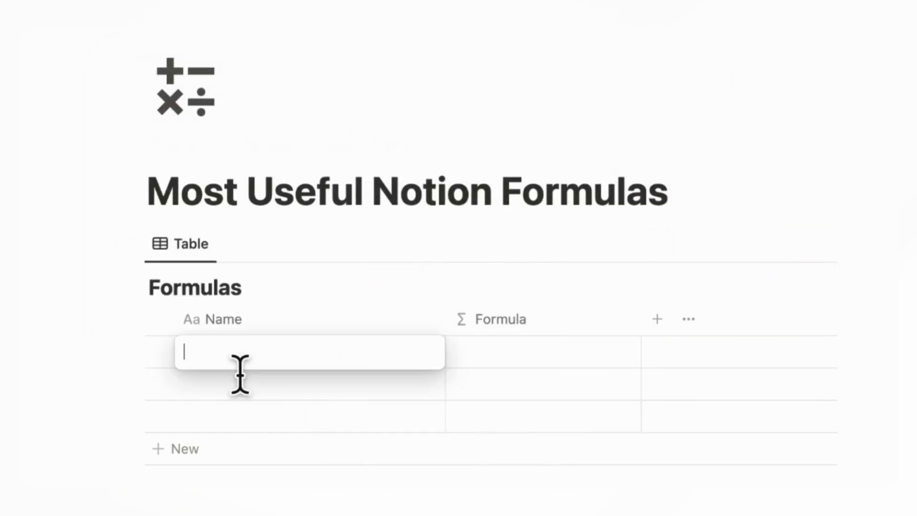
text(NAME)
key(Escape)
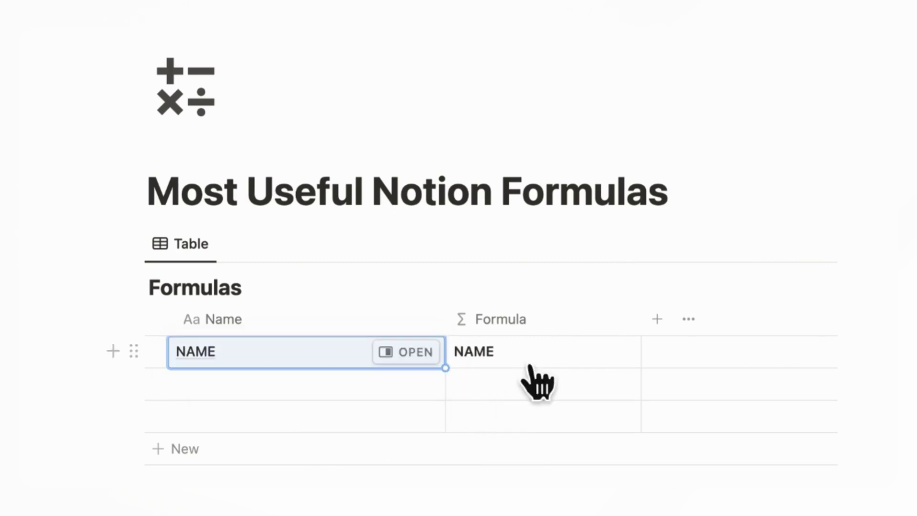
Add the "green" colour argument after "b" in the style formula and close the formula editor
click(556, 377)
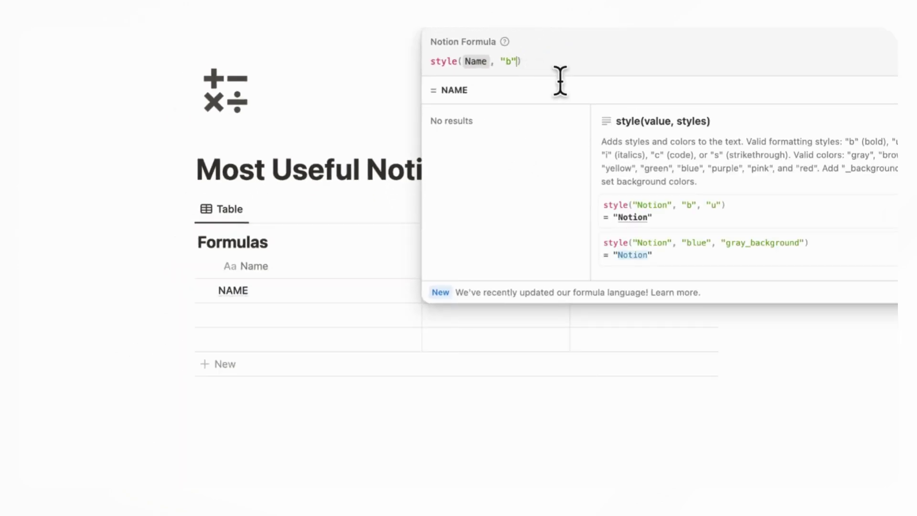
text(, "green)
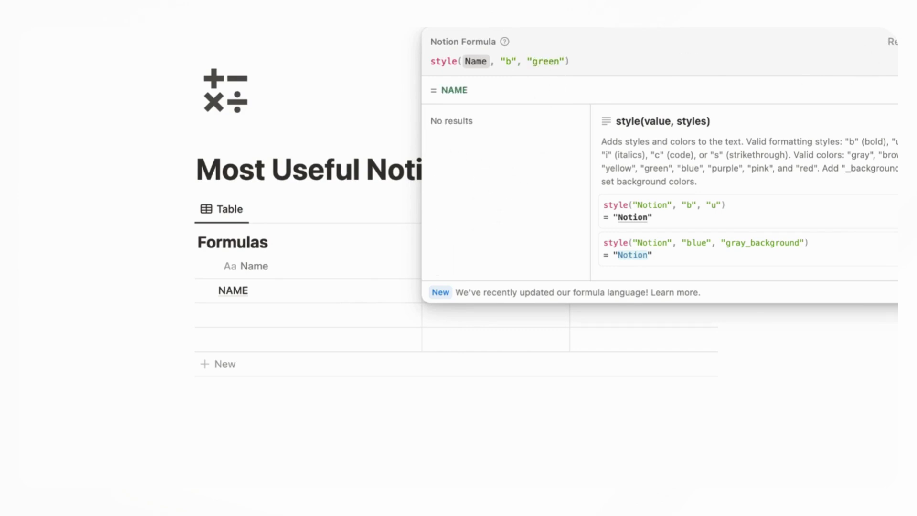
click(460, 311)
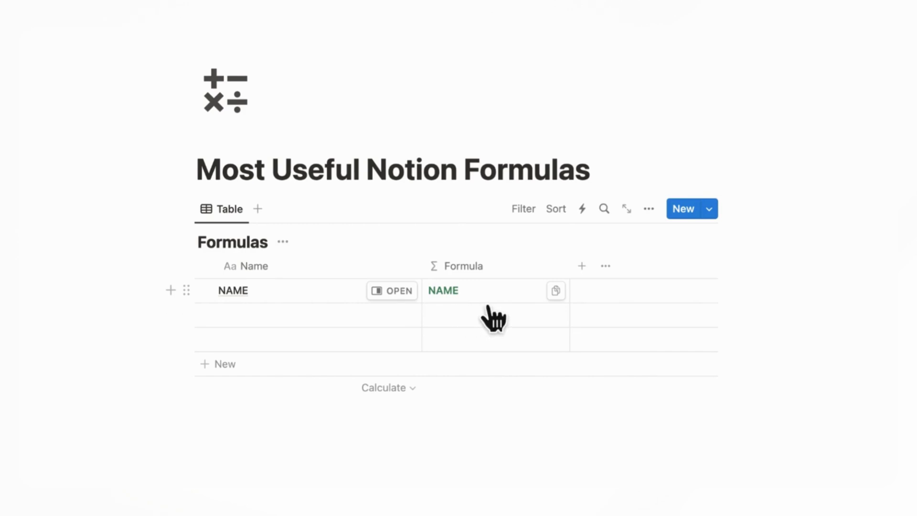
Extend the style formula with the "u" and "pink_background" arguments after "green" and close the formula editor
click(522, 304)
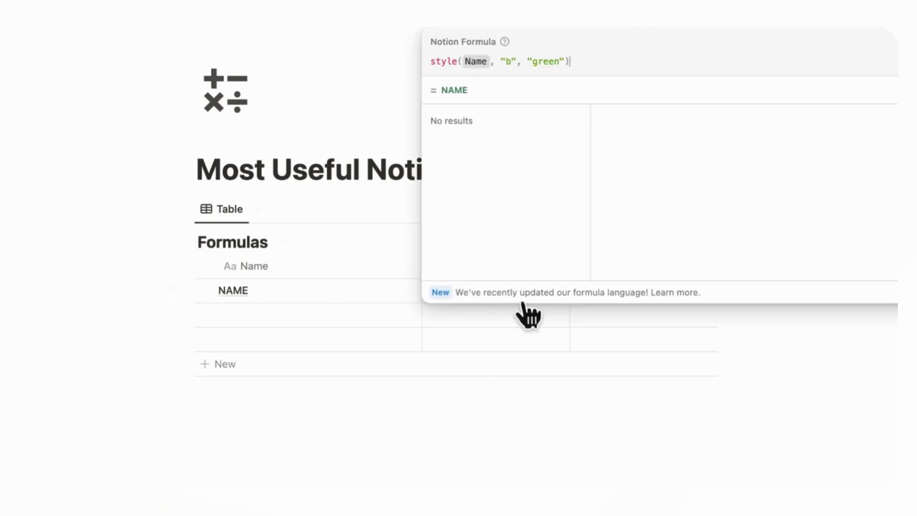
click(567, 61)
text(,)
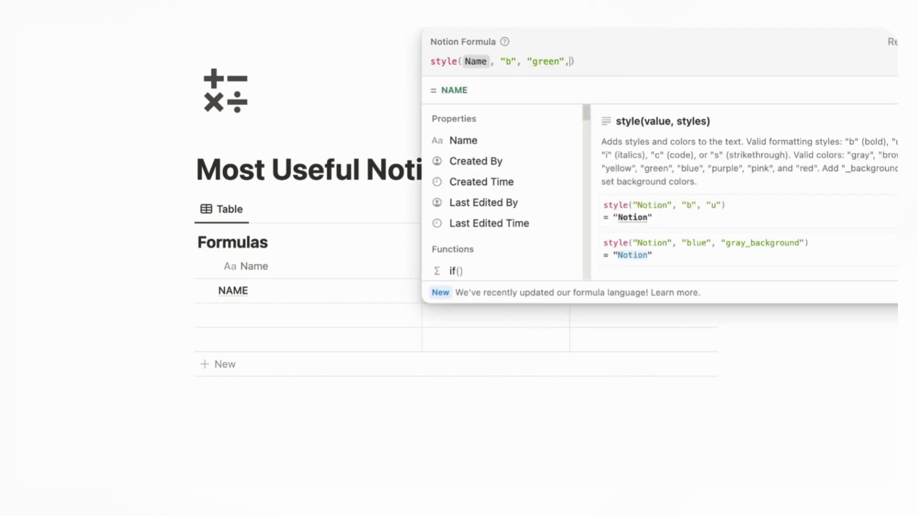
text( "")
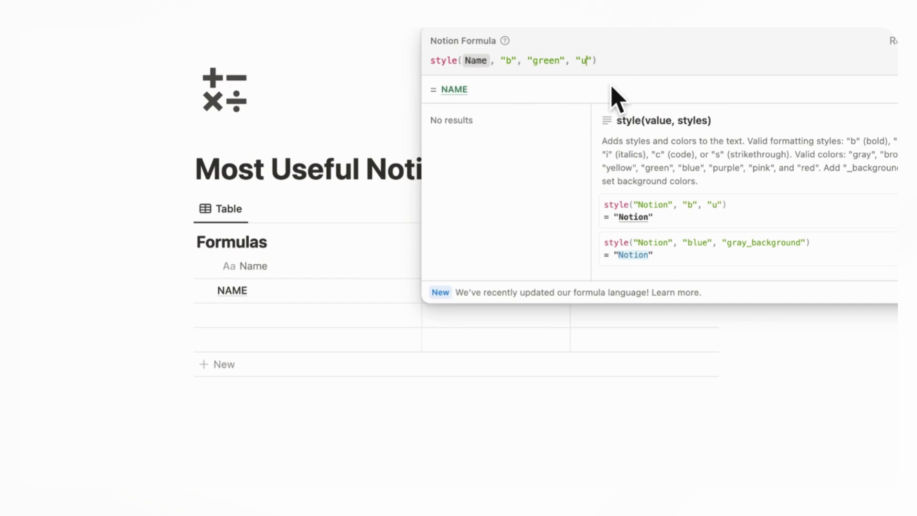
key(Right)
text(, )
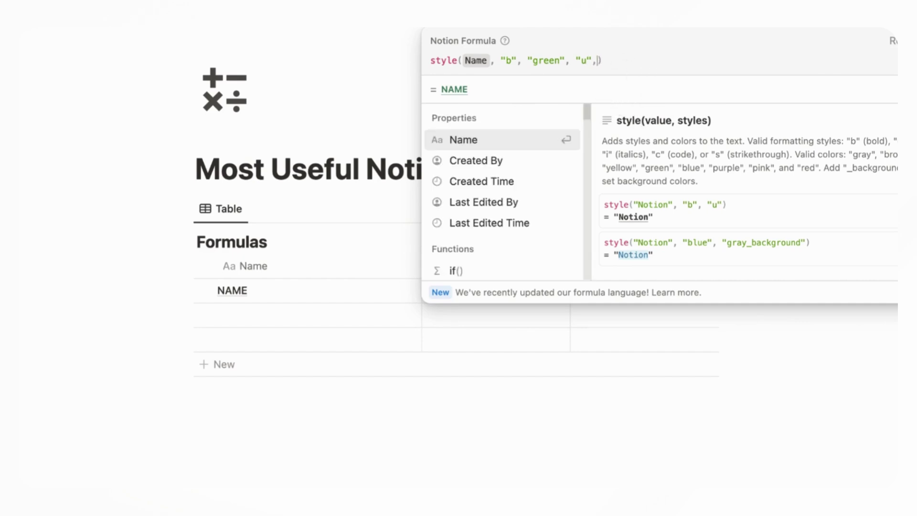
text("")
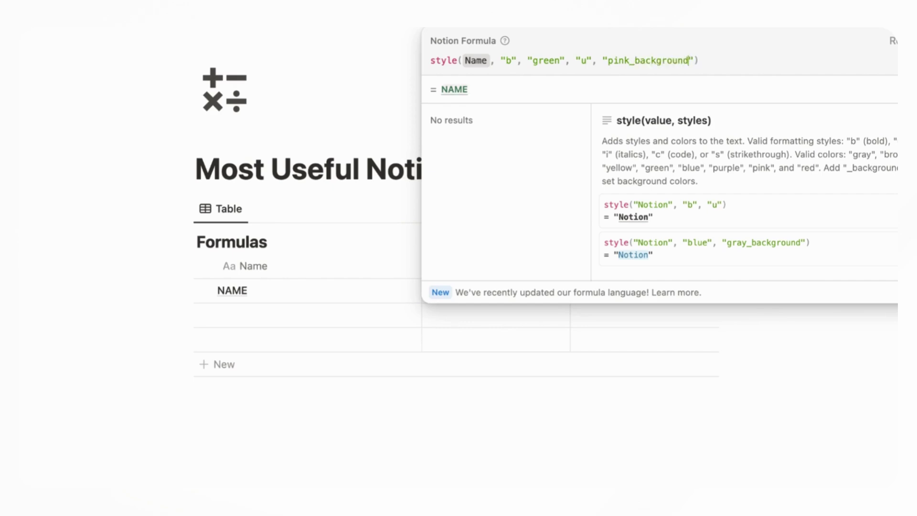
key(Escape)
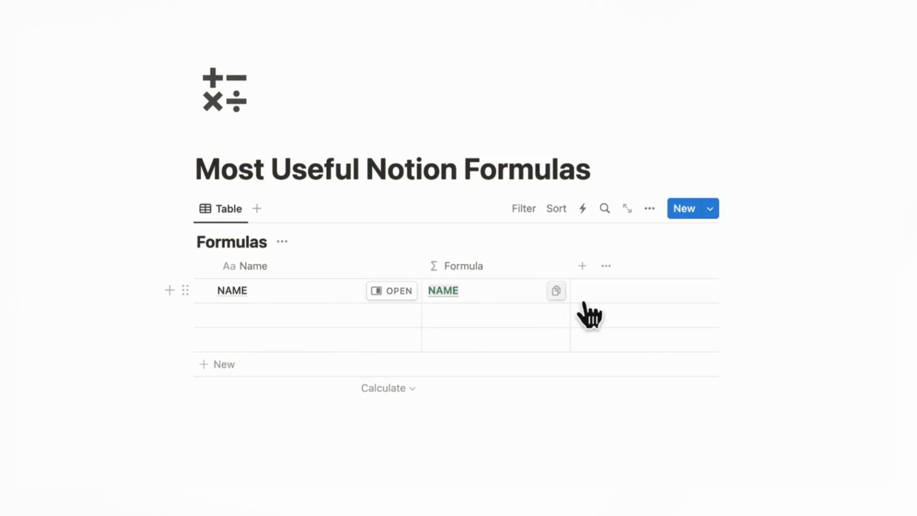
Add a Multi-select property to the table and move its column between Name and Formula
click(582, 266)
text(mult)
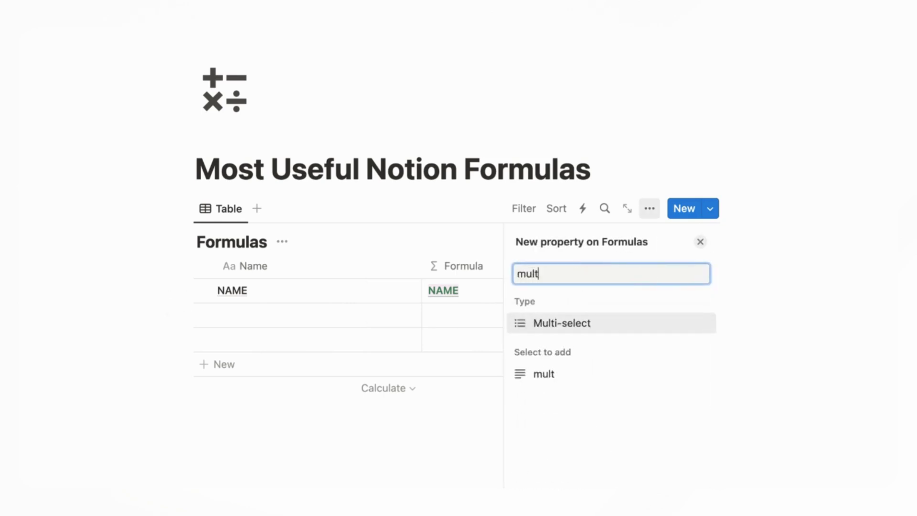
click(579, 330)
click(700, 242)
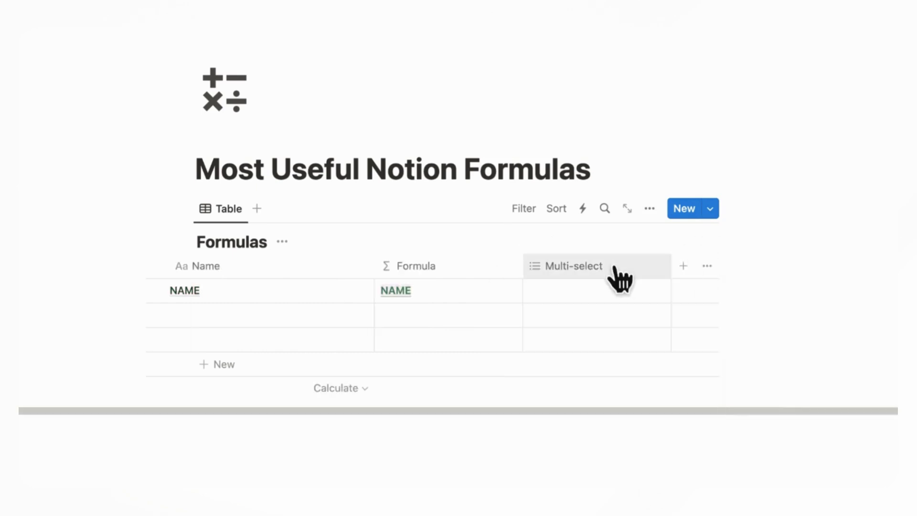
drag(614, 276, 472, 287)
Create the option Tag in the first row's Multi-select cell and assign it
click(458, 294)
text(T)
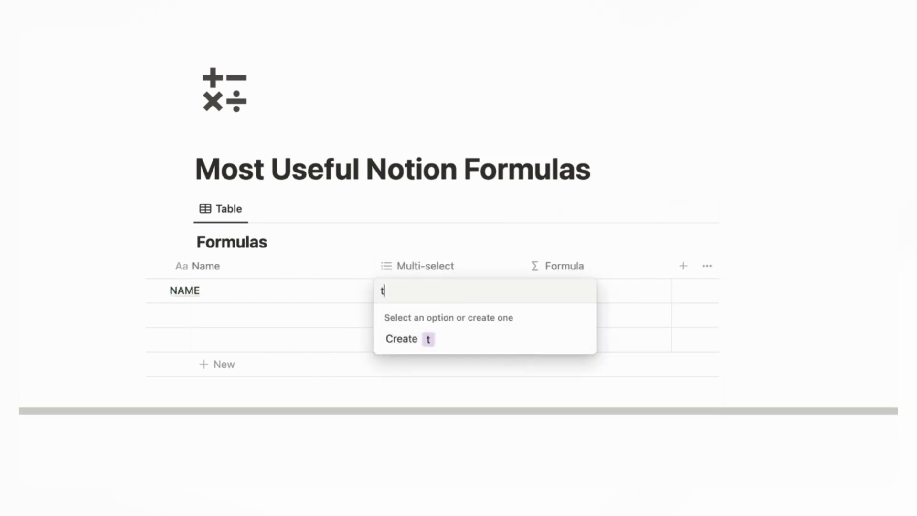
key(BackSpace)
text(Tag)
key(Return)
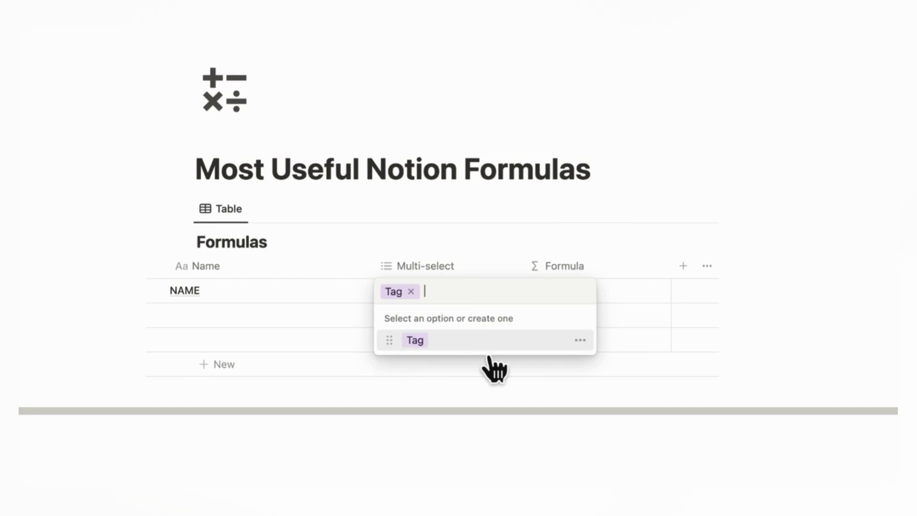
key(Escape)
Replace the Name property with Multi-select in the style formula and close the formula editor
click(603, 297)
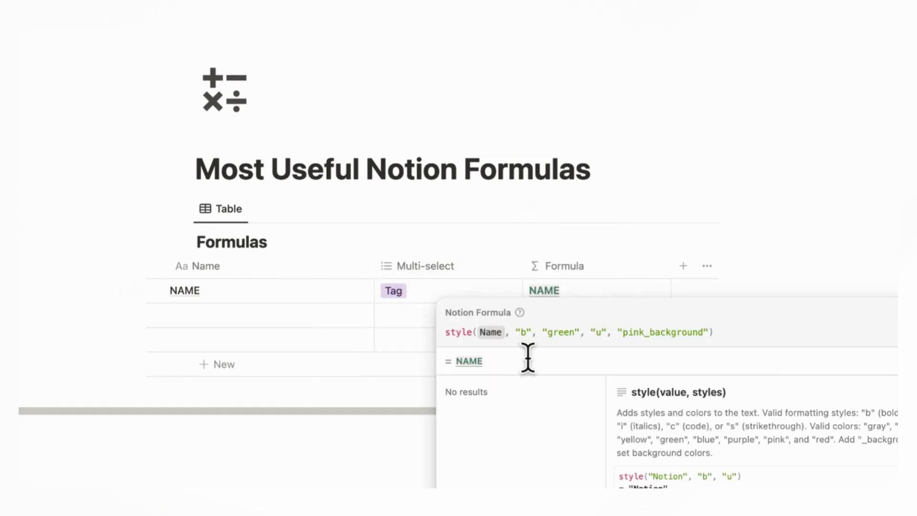
click(505, 331)
key(BackSpace)
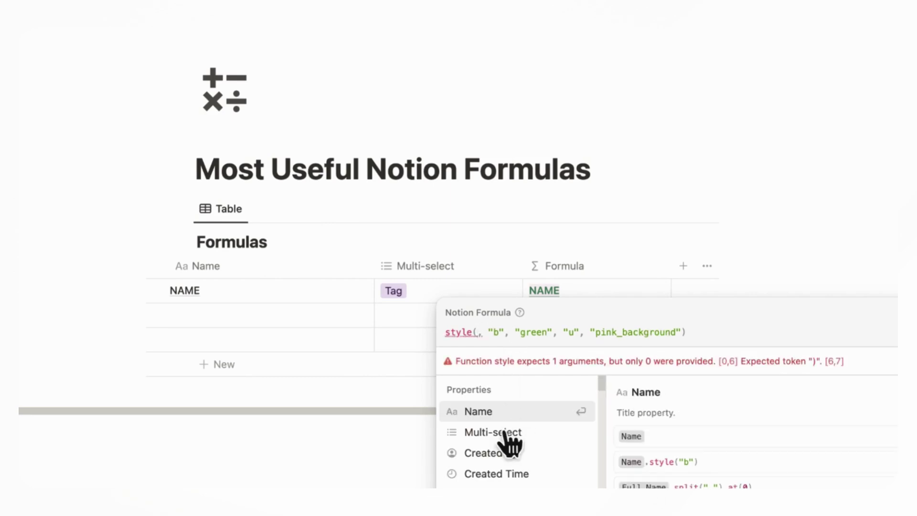
click(507, 432)
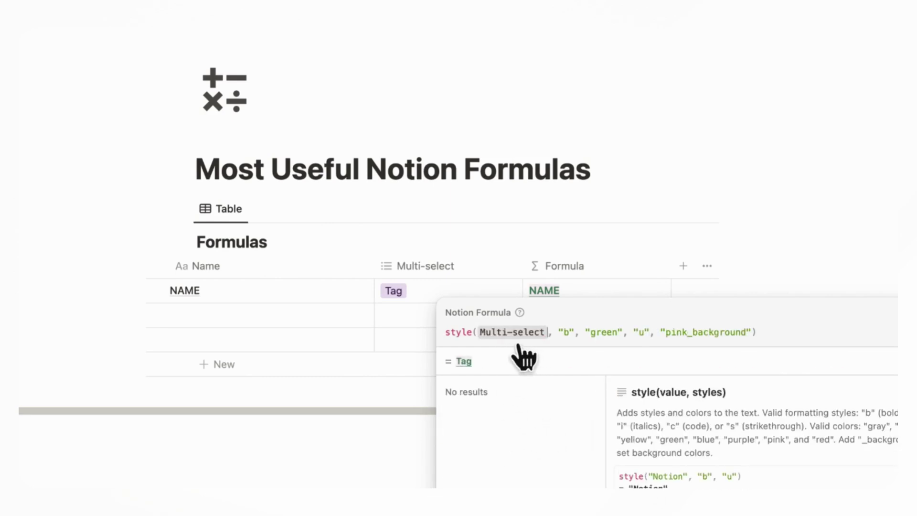
key(Escape)
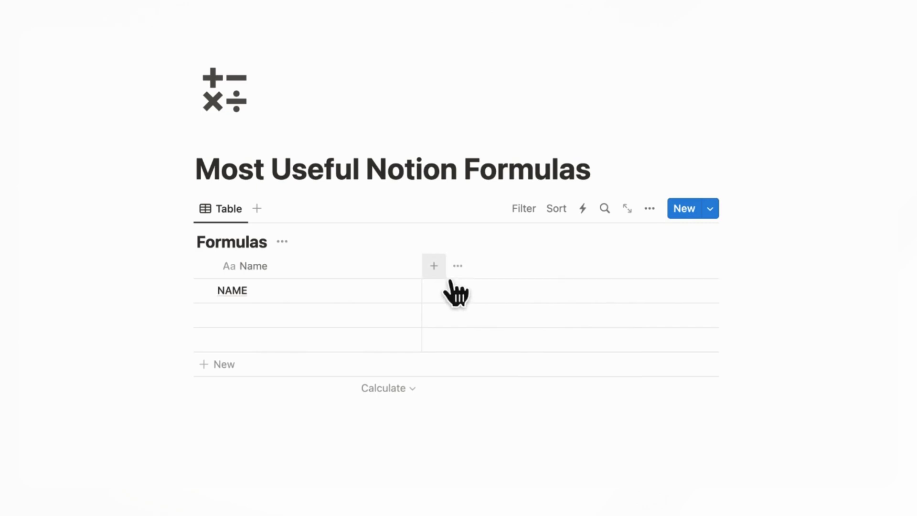
Add a Date property named Date 1 to the Formulas table
click(435, 267)
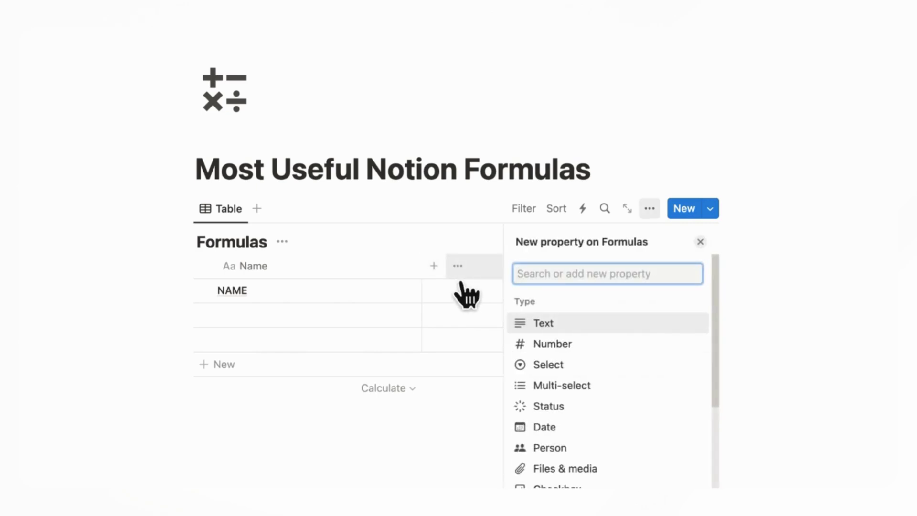
text(date)
click(579, 330)
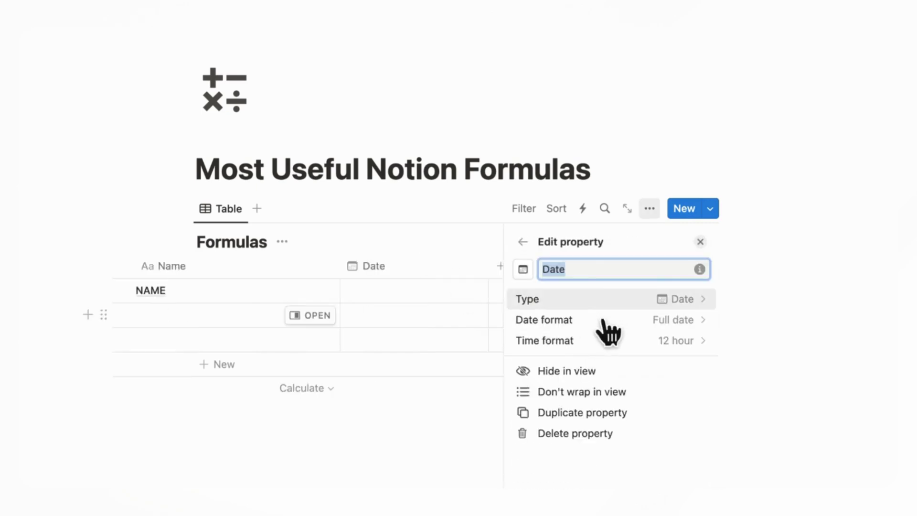
click(596, 277)
text(1)
click(721, 268)
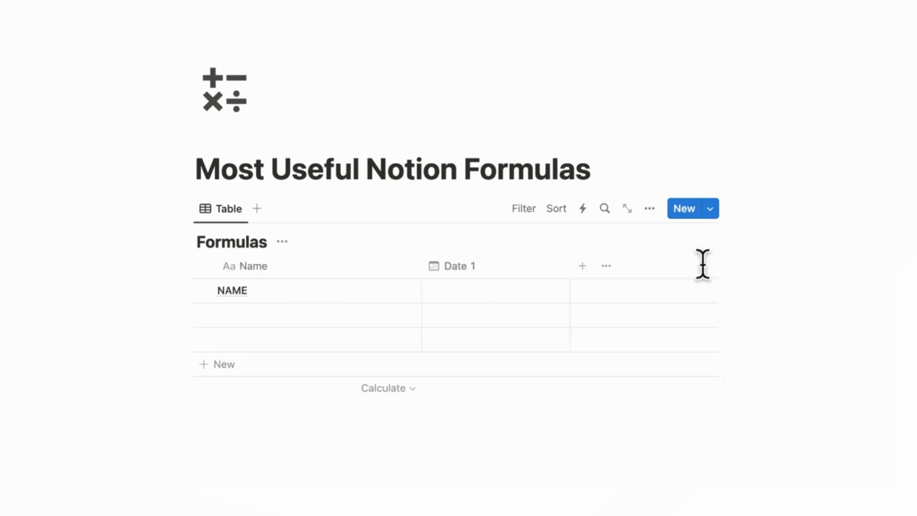
Add a second Date property named Date 2 to the Formulas table
click(592, 271)
text(date)
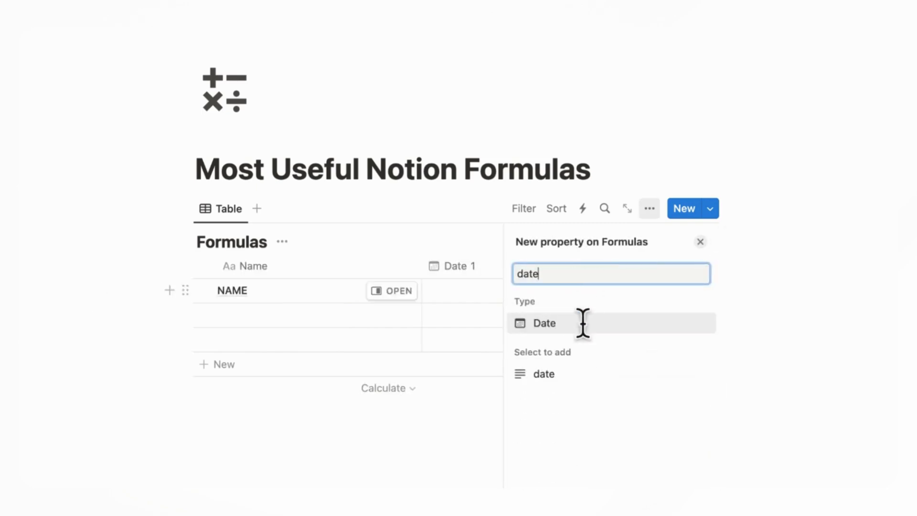
click(581, 321)
click(599, 284)
text(2)
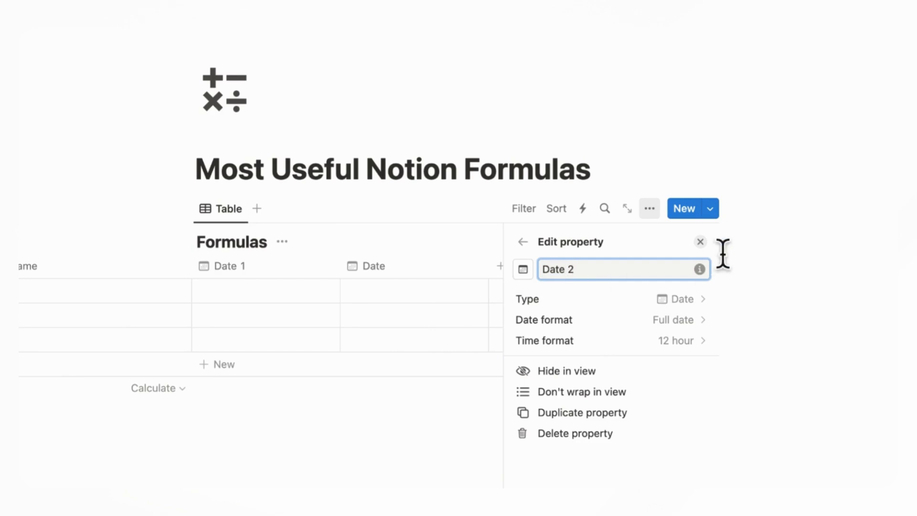
click(700, 242)
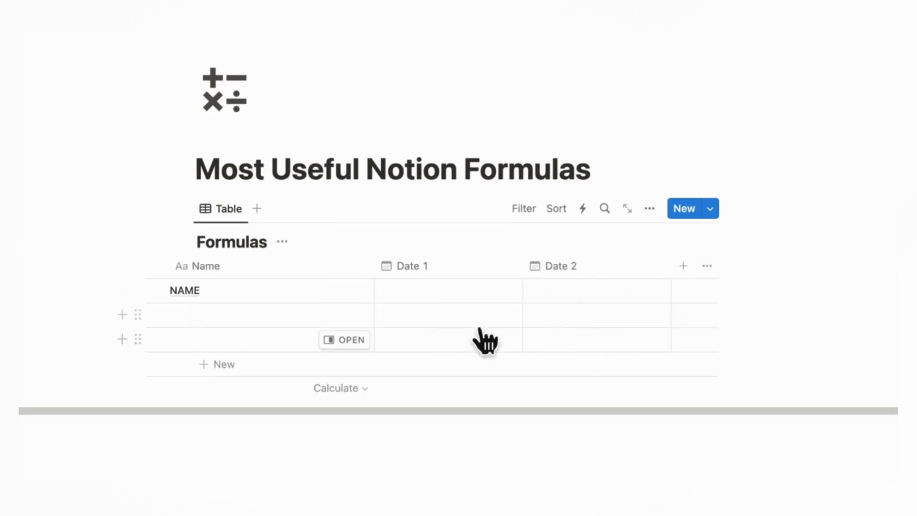
Add a Formula property to the Formulas table after Date 2
click(691, 273)
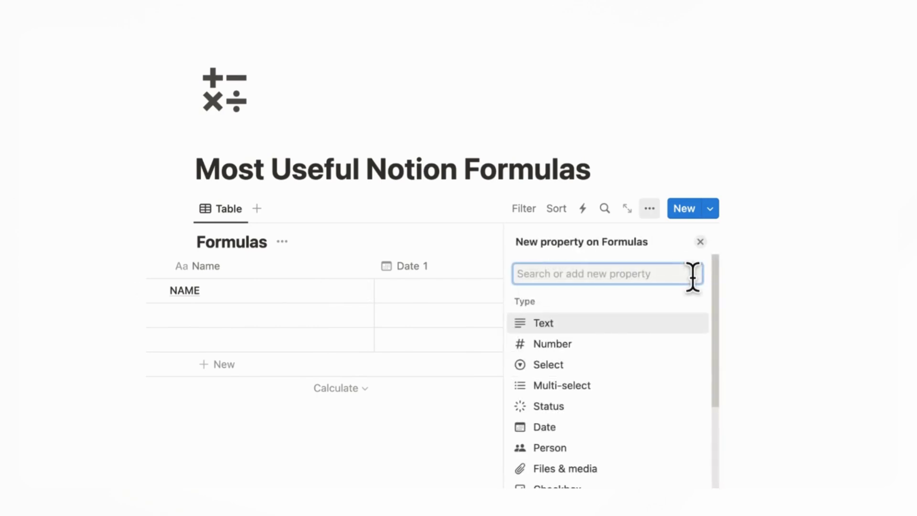
text(form)
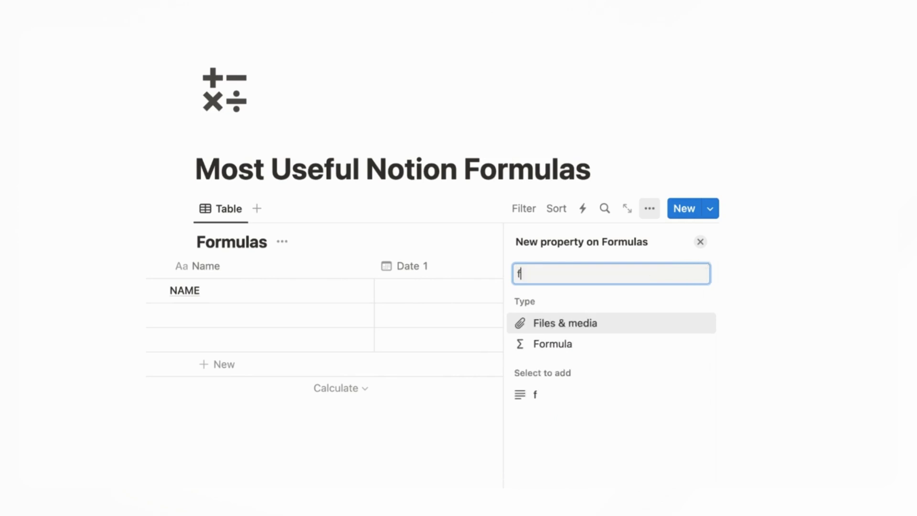
click(618, 330)
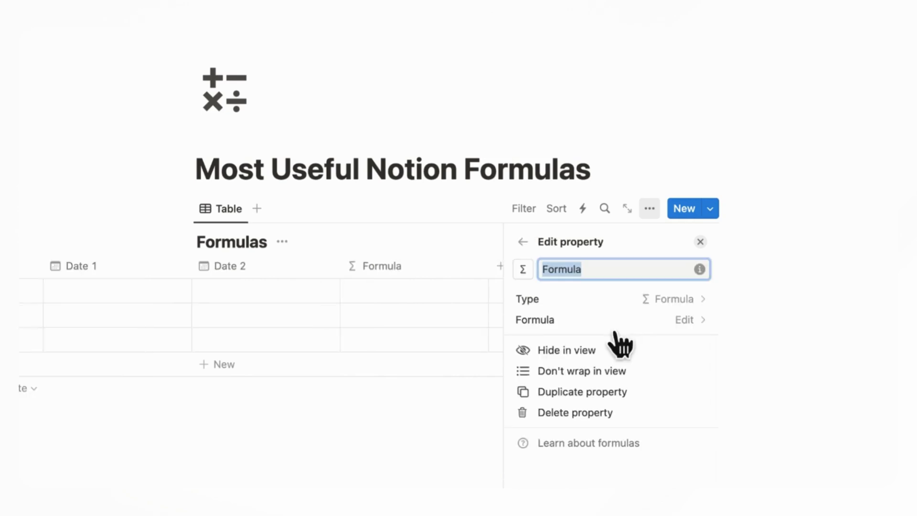
Start the new property's formula with the dateBetween() function
click(683, 324)
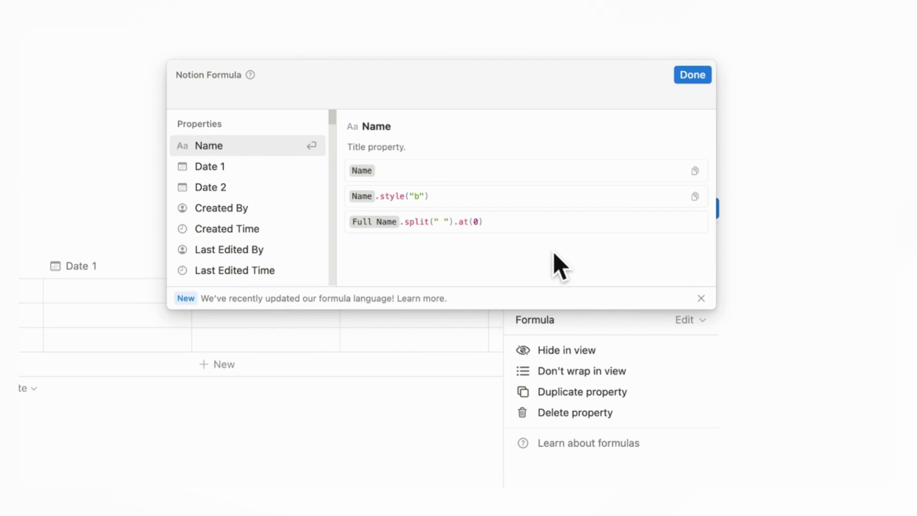
text(date)
scroll(295, 238, down, 1)
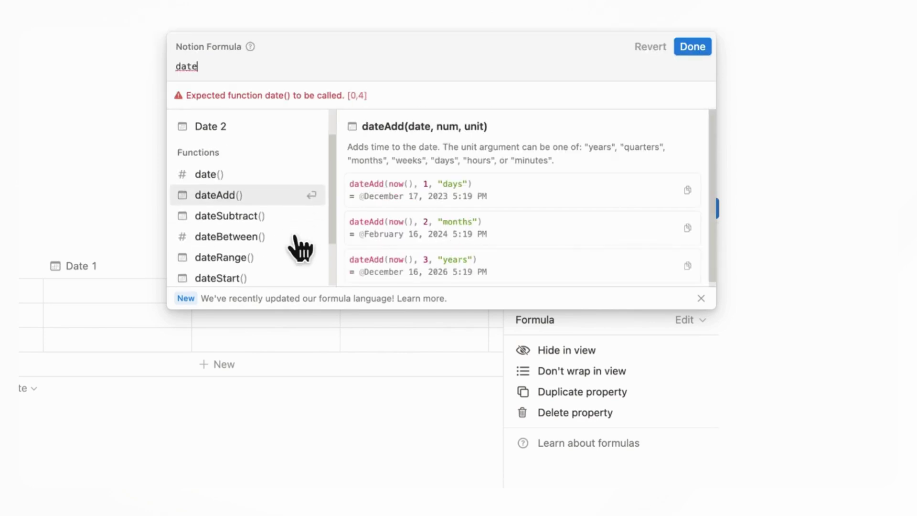
scroll(300, 247, down, 1)
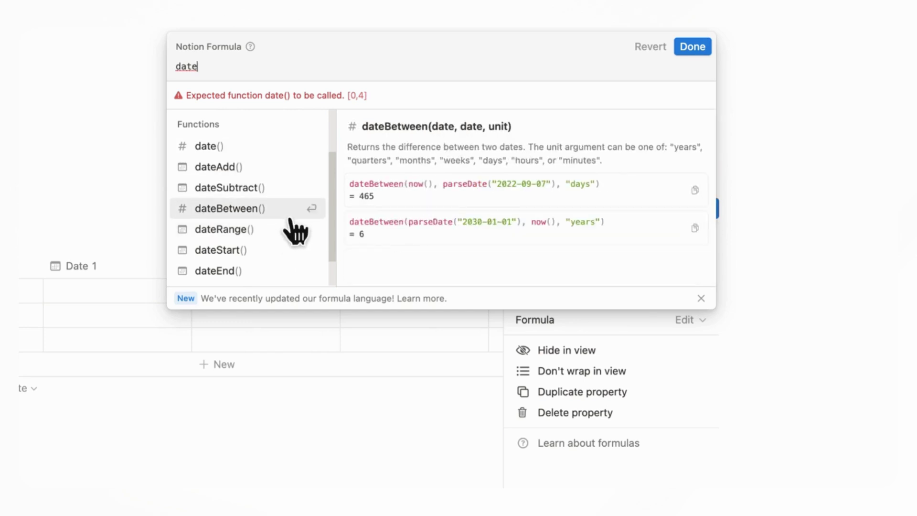
scroll(293, 274, down, 1)
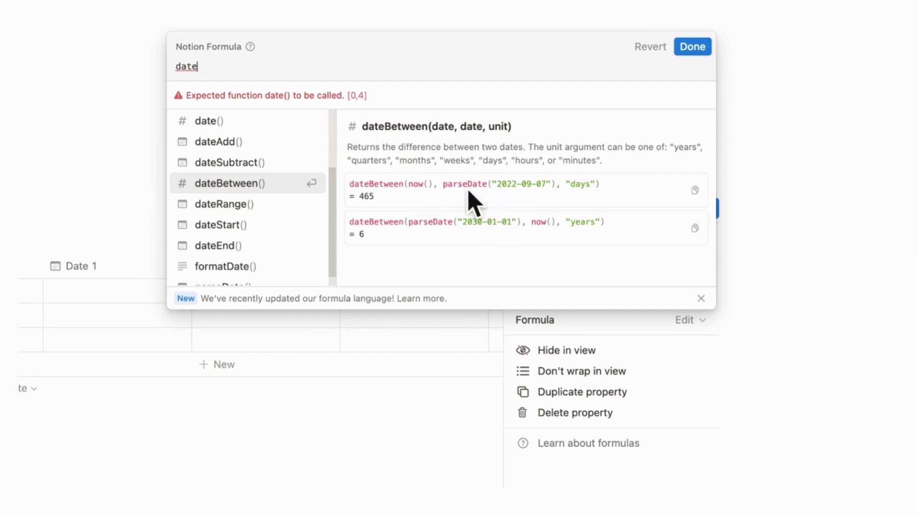
click(296, 190)
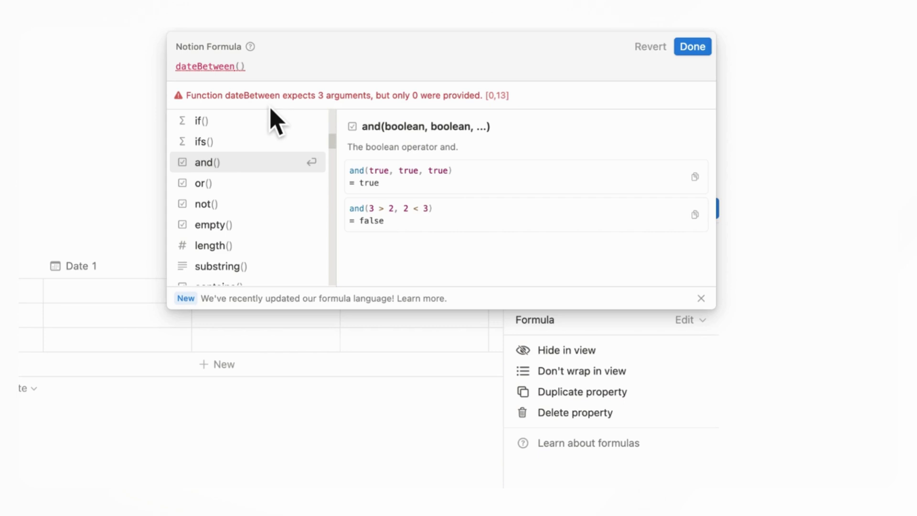
Complete the formula as dateBetween(Date 2, Date 1, "days"), save it and close the property settings
text(date)
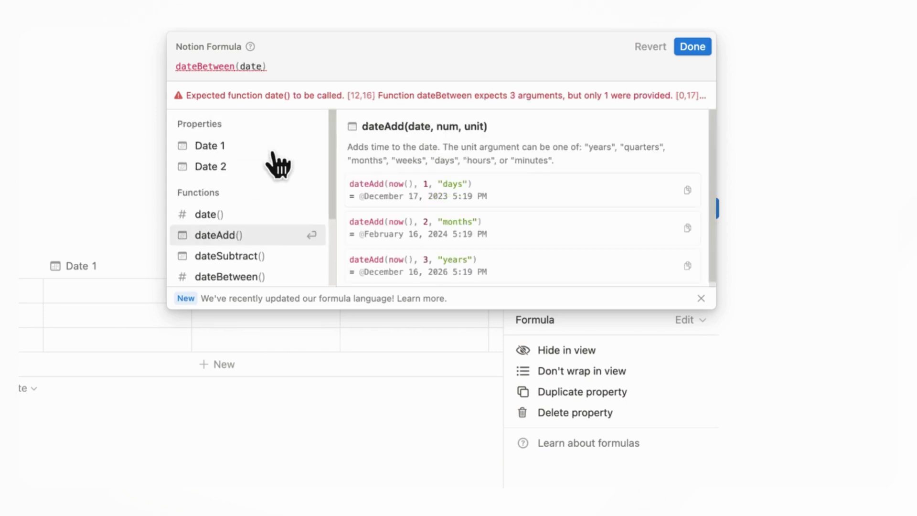
key(Return)
text(, )
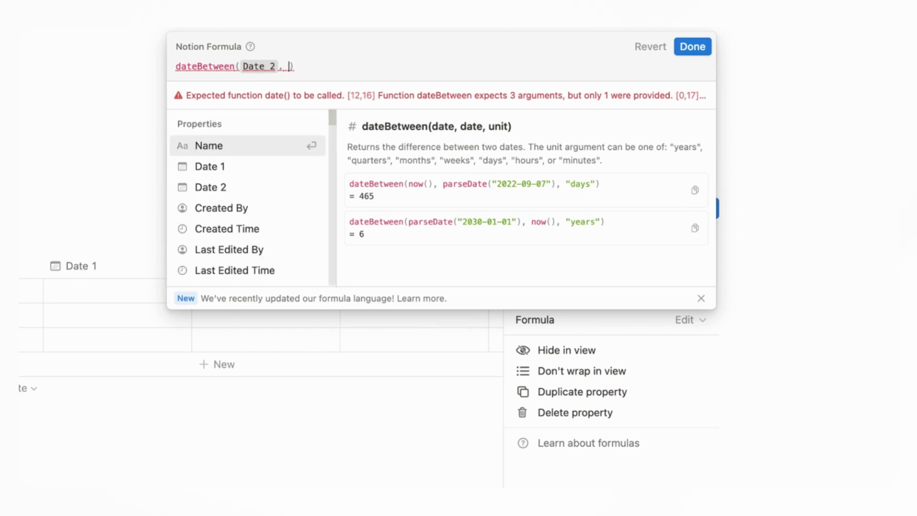
text(date)
click(276, 152)
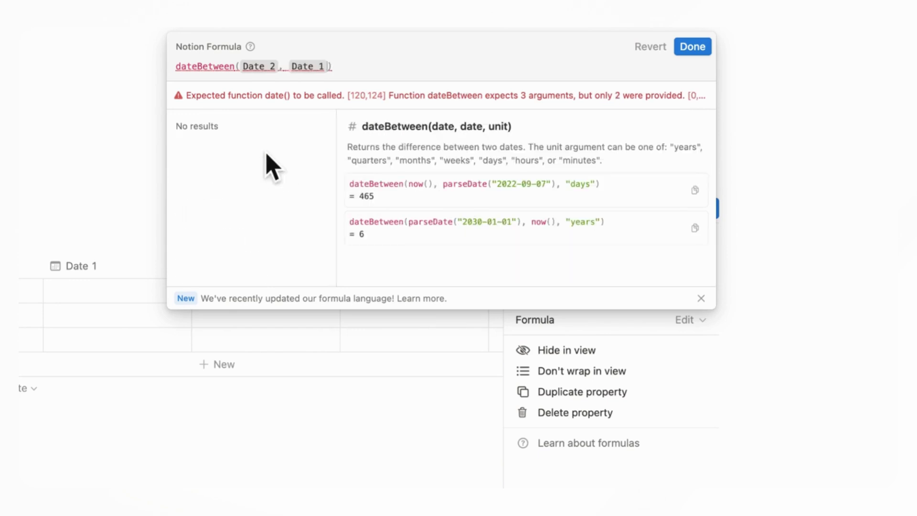
text(, "days)
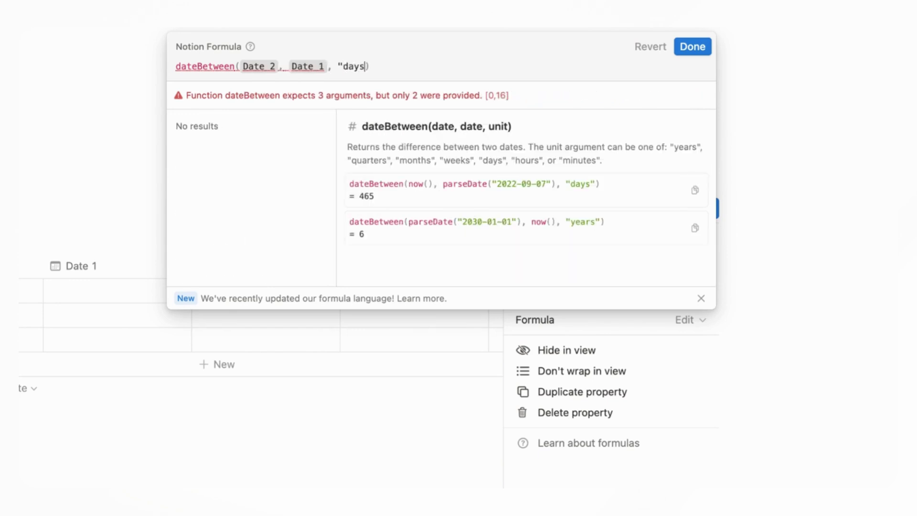
text(")
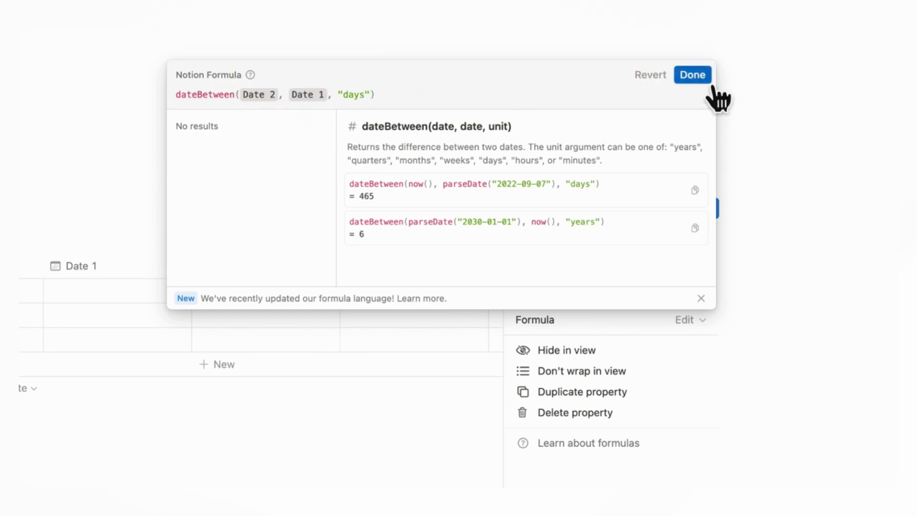
click(710, 84)
click(700, 242)
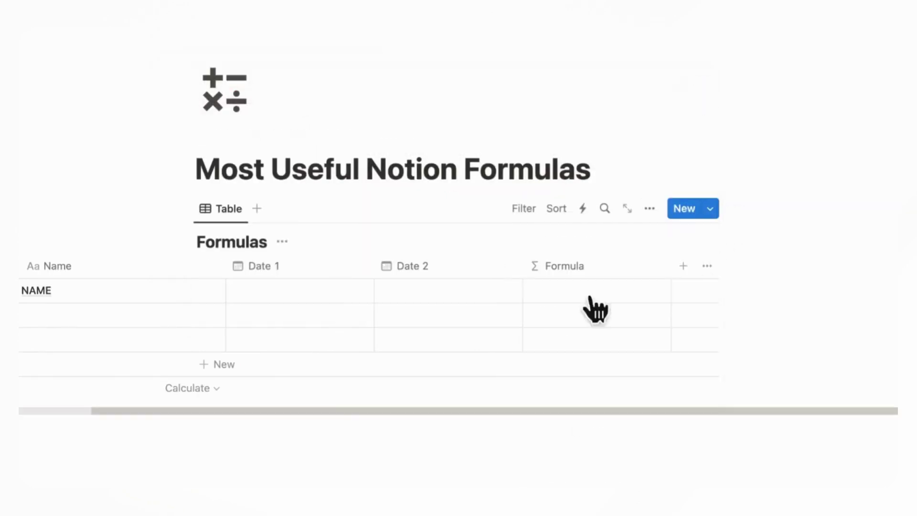
In the first row, set Date 1 to December 12, 2023 and Date 2 to December 17, 2023
click(371, 316)
click(278, 312)
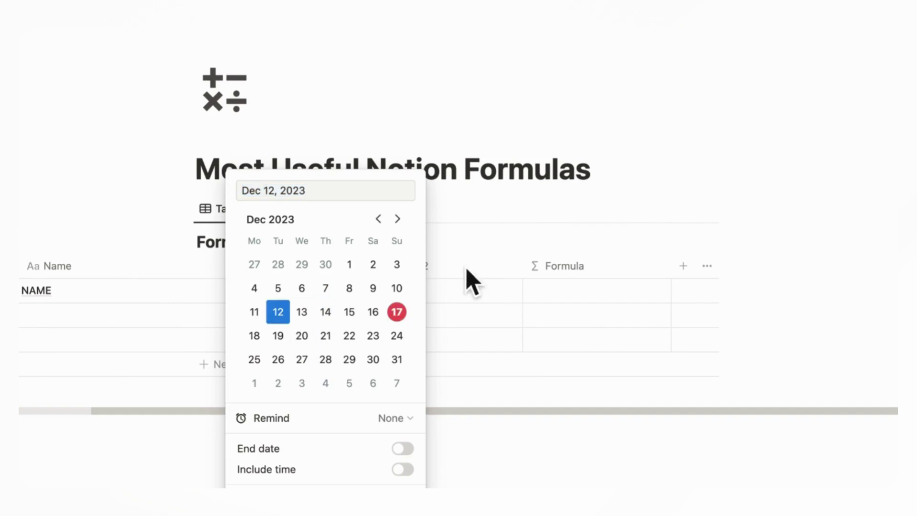
click(471, 282)
click(475, 296)
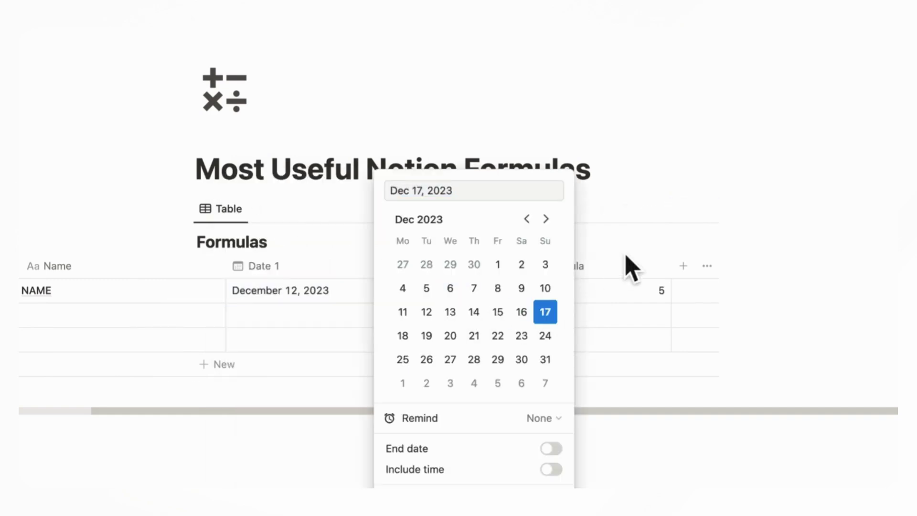
key(Escape)
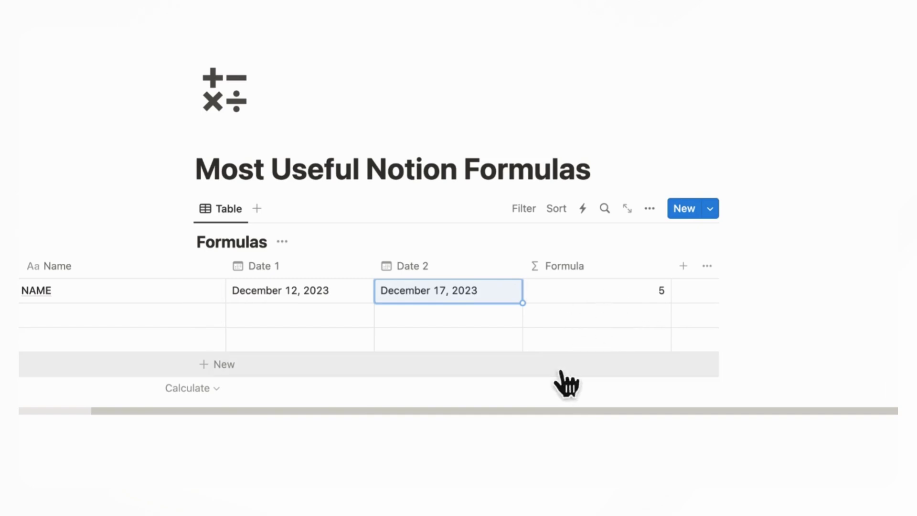
key(Escape)
Append + " days" to the dateBetween formula, with a space before the word, and close the editor
click(629, 302)
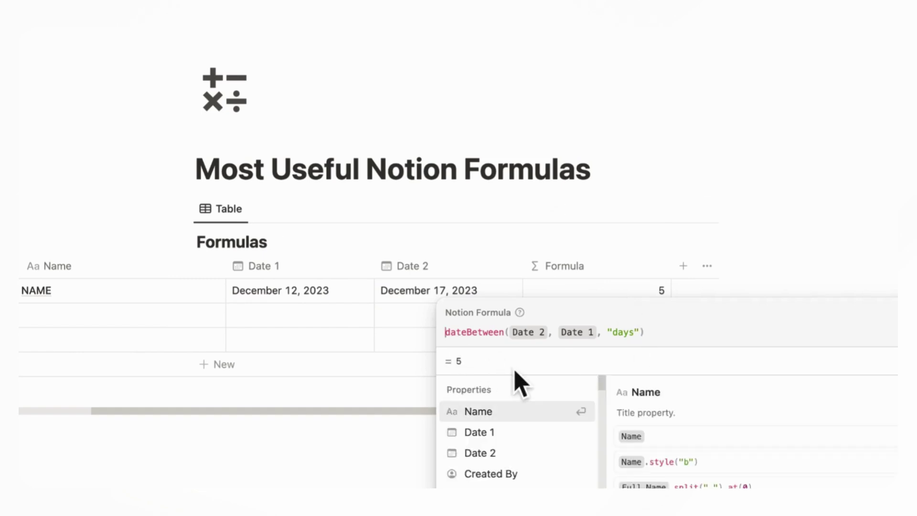
click(658, 336)
text(+ "days)
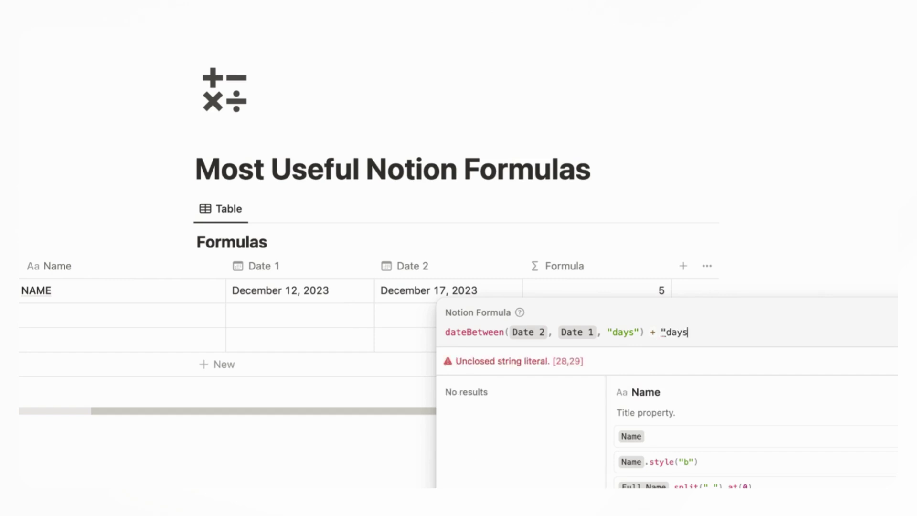
text(")
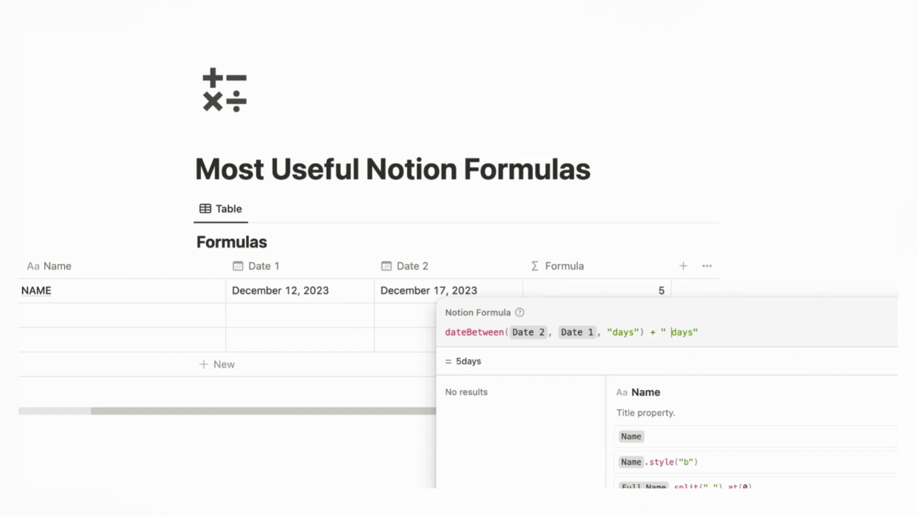
key(Escape)
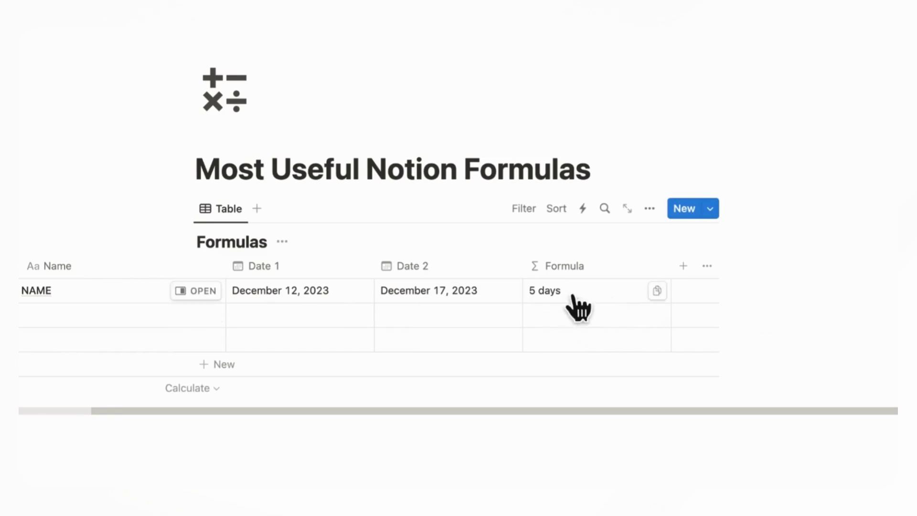
Replace the whole dateBetween formula with the dateAdd() function
click(603, 300)
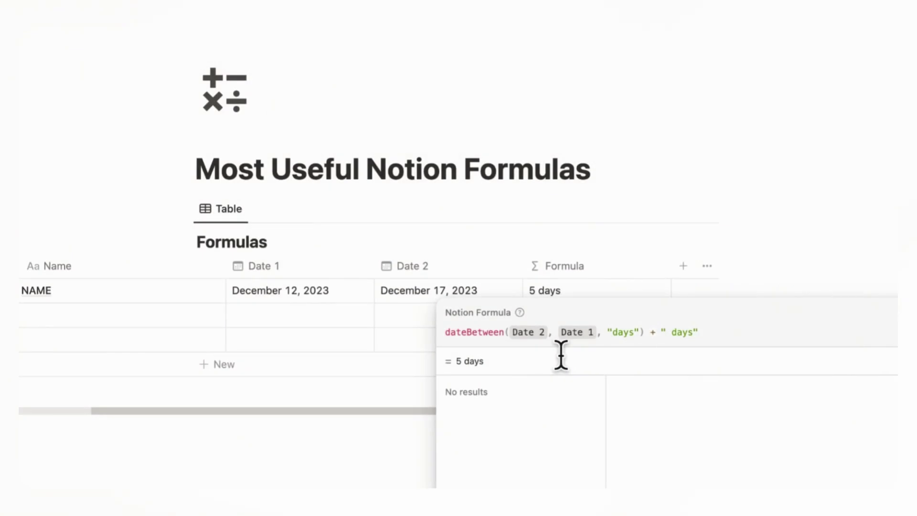
drag(706, 334, 451, 348)
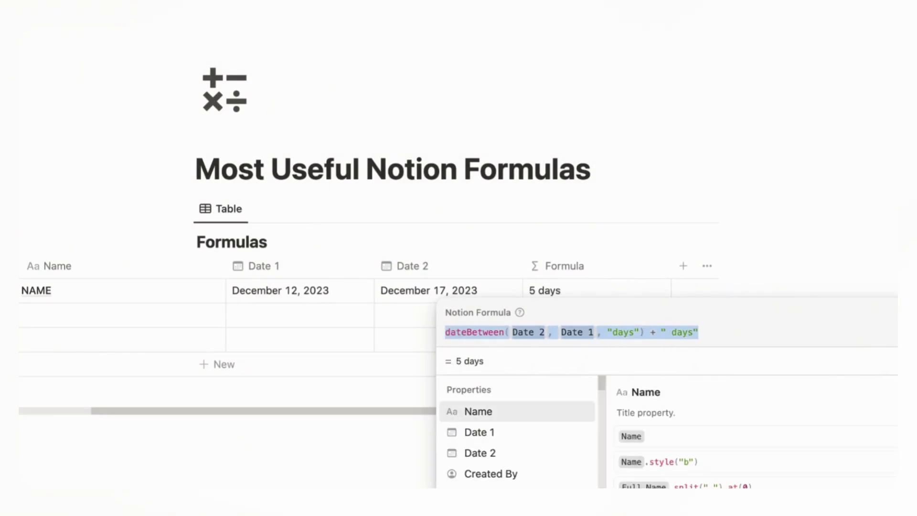
text(date)
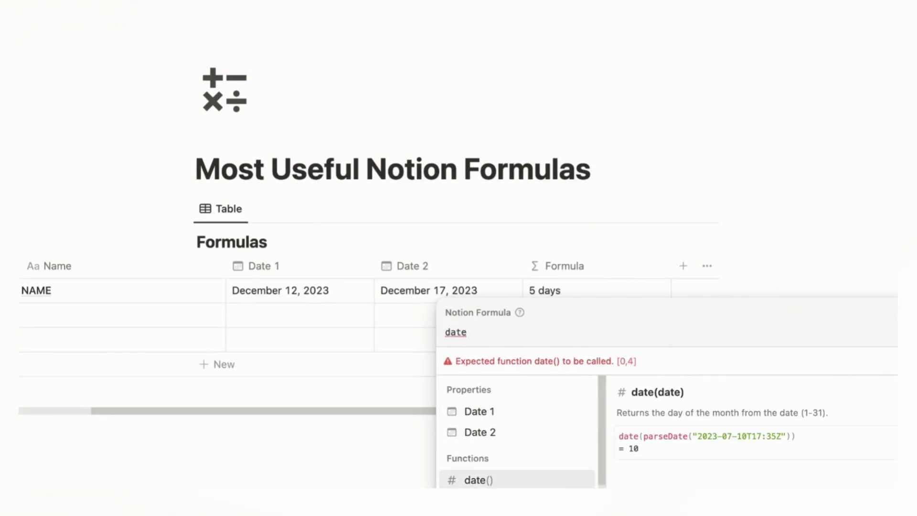
key(Down)
key(Down)
key(Down)
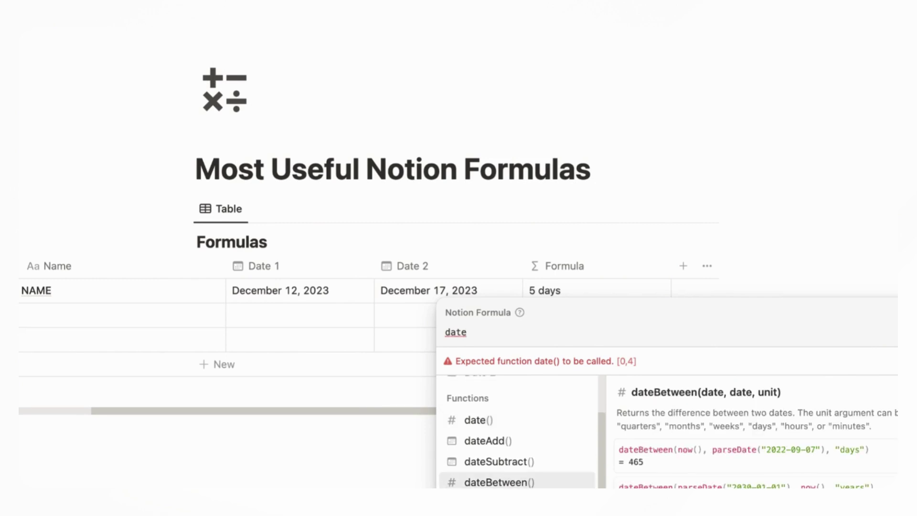
click(549, 449)
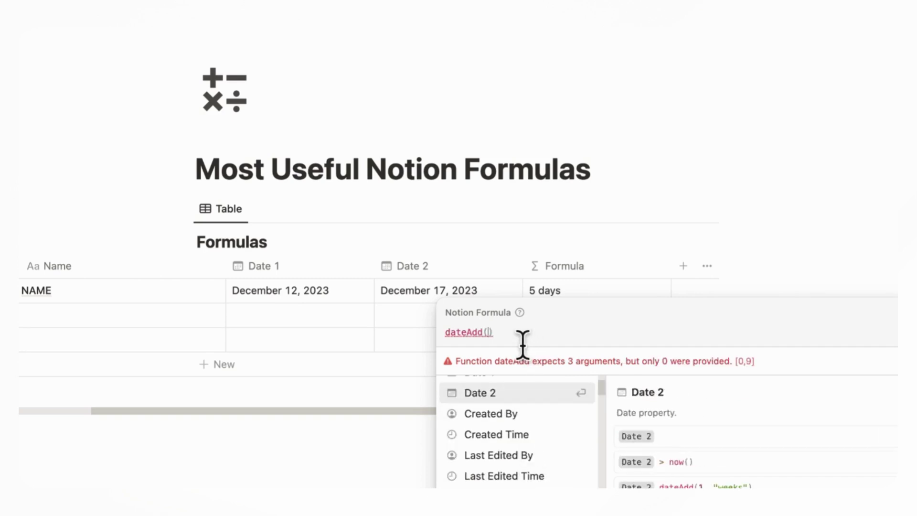
Complete the formula as dateAdd(Date 2, 1, "week") and close the editor
text(date2)
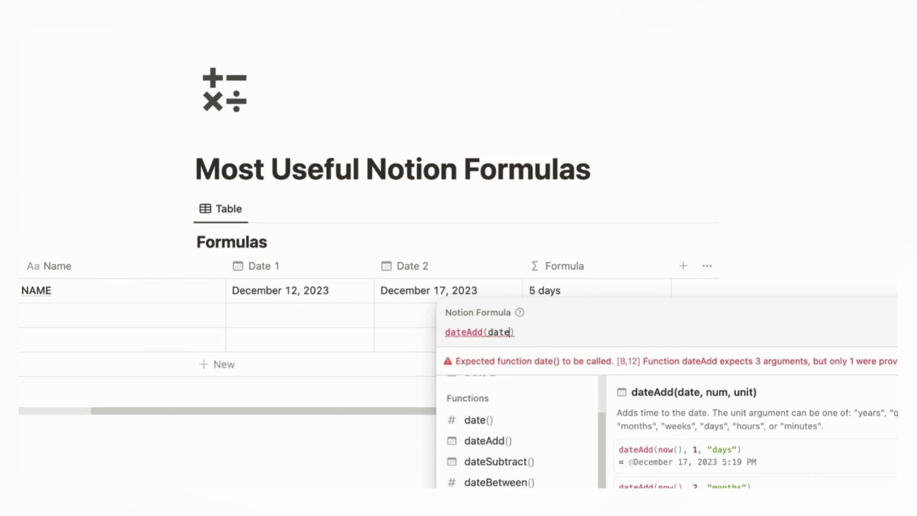
click(518, 419)
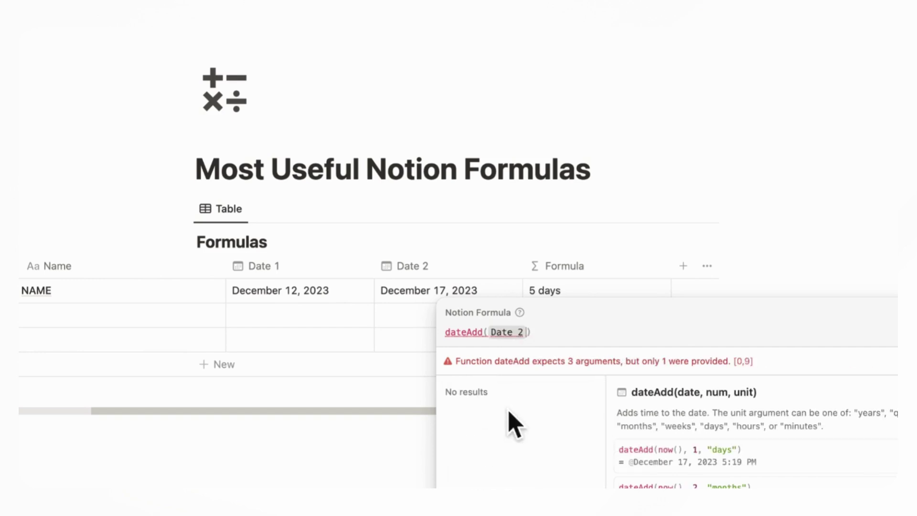
text(, 1,)
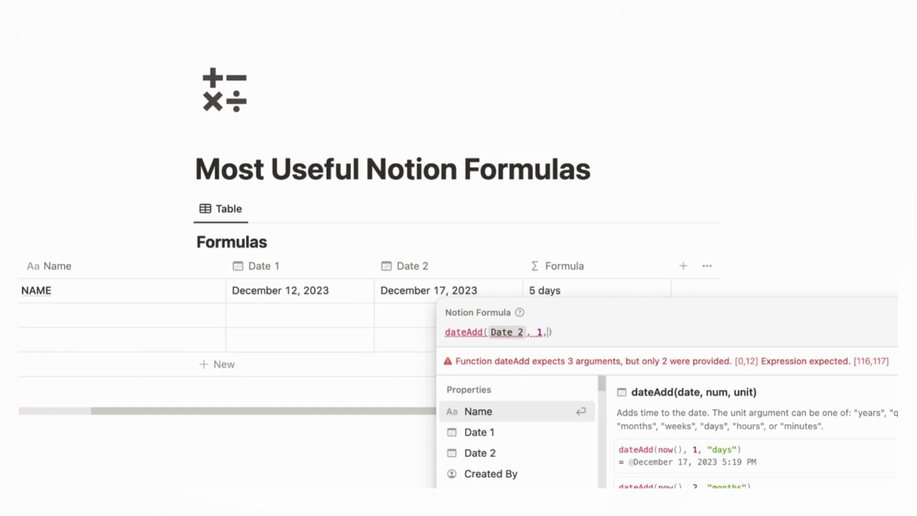
text( "week")
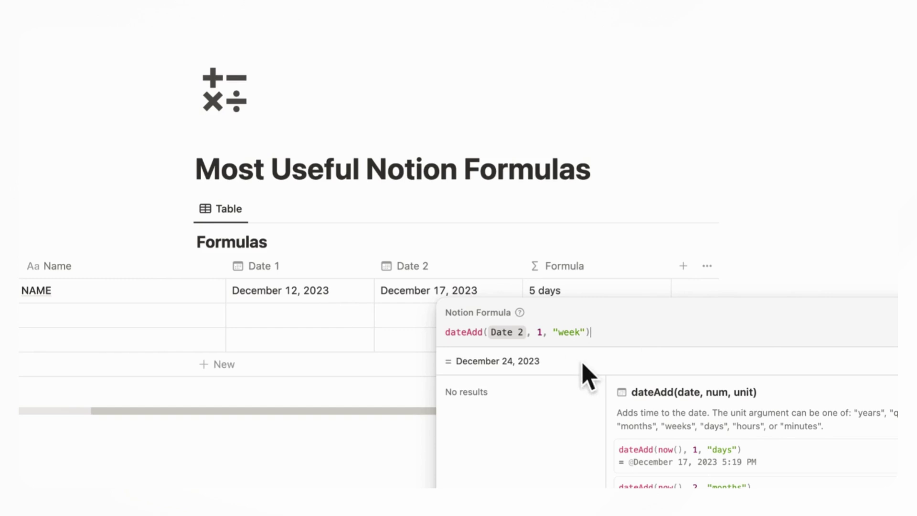
key(Escape)
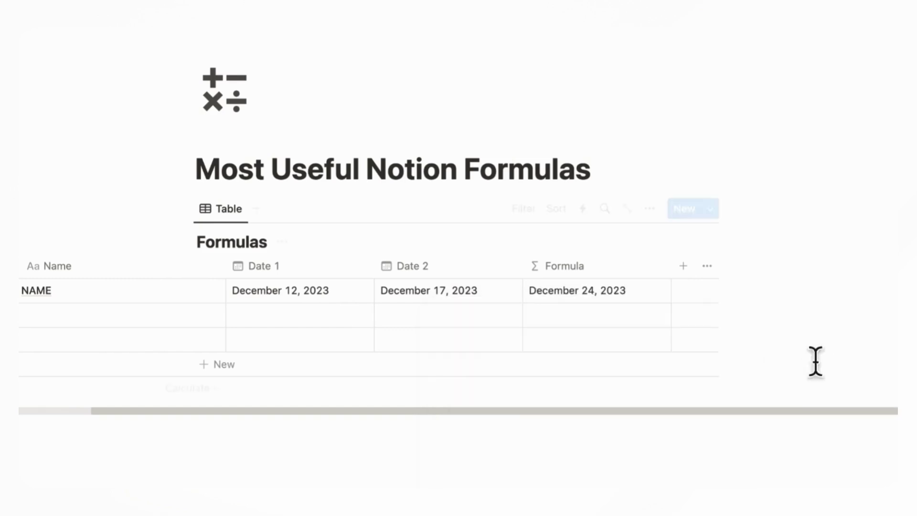
Rename the Formula property as "1 week after date 2"
click(576, 266)
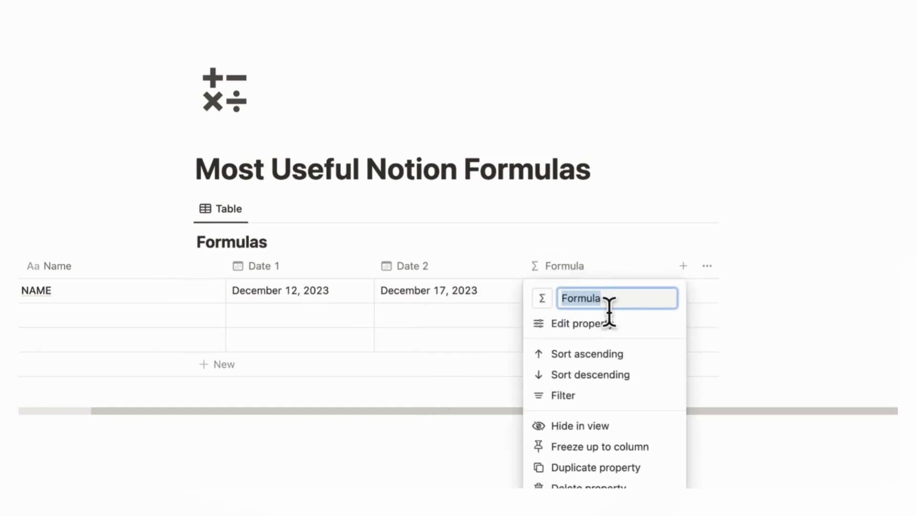
text(!)
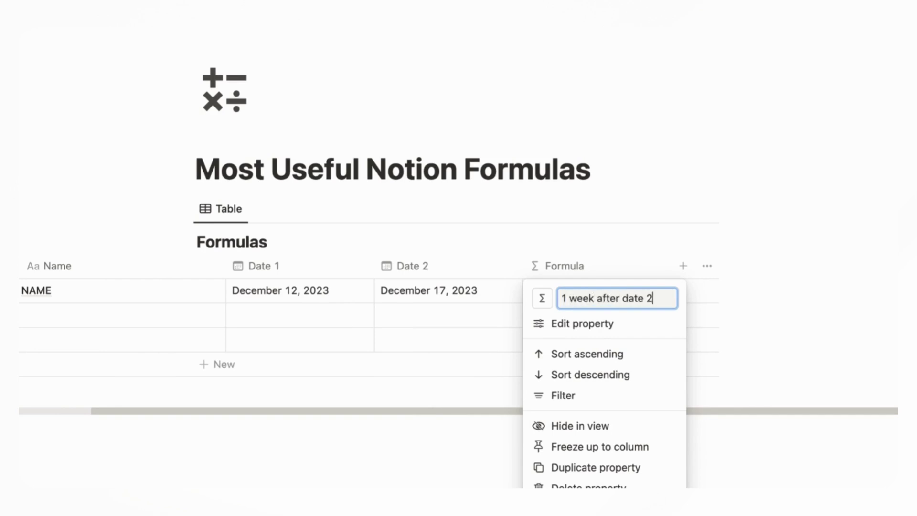
key(Return)
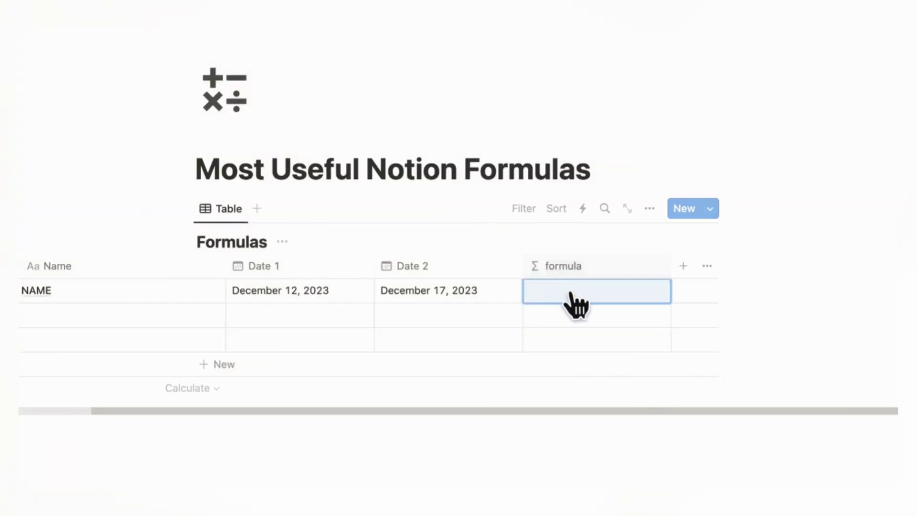
Start a formula in the first row's empty formula cell with the dateRange() function
click(576, 304)
text(dateA)
key(BackSpace)
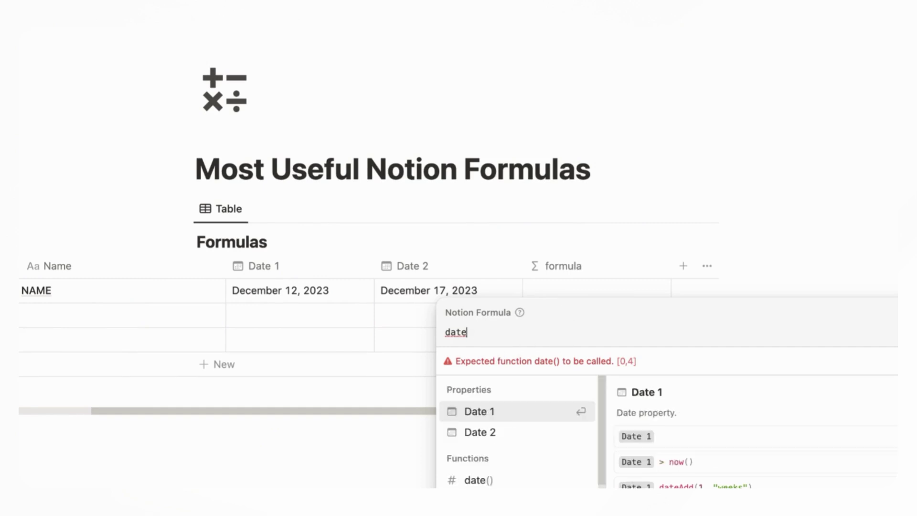
scroll(526, 437, down, 3)
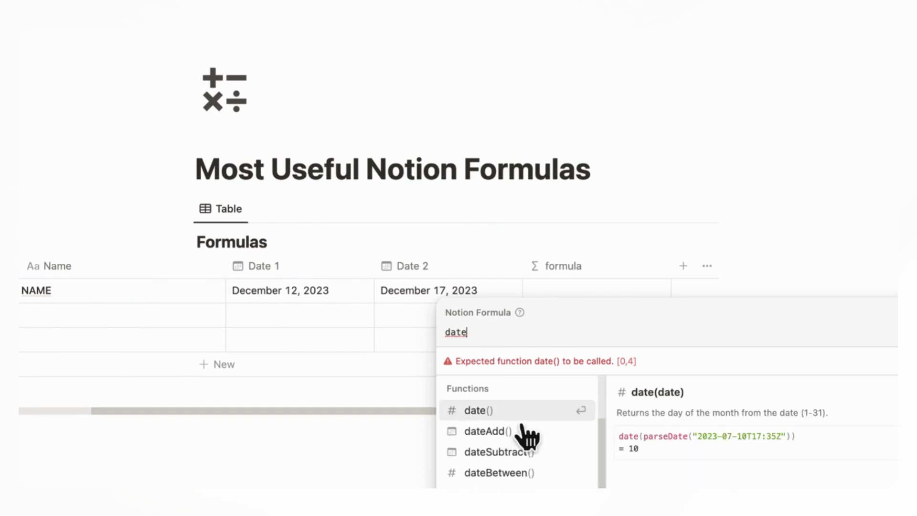
scroll(527, 435, down, 1)
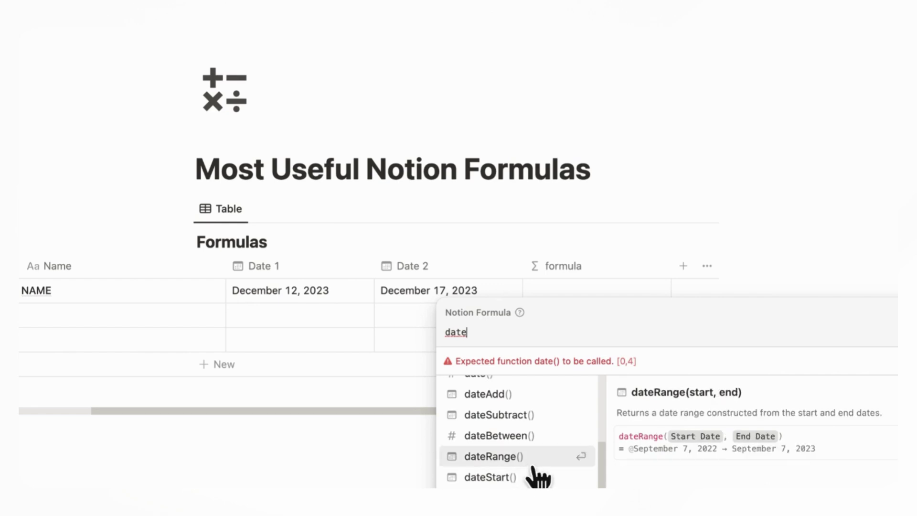
click(533, 465)
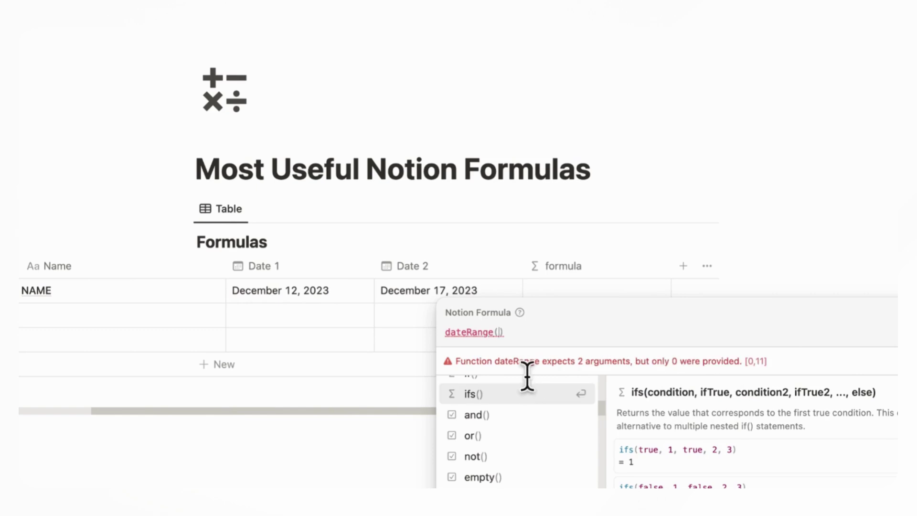
Complete the formula as dateRange(Date 1, Date 2) and close the editor
text(date)
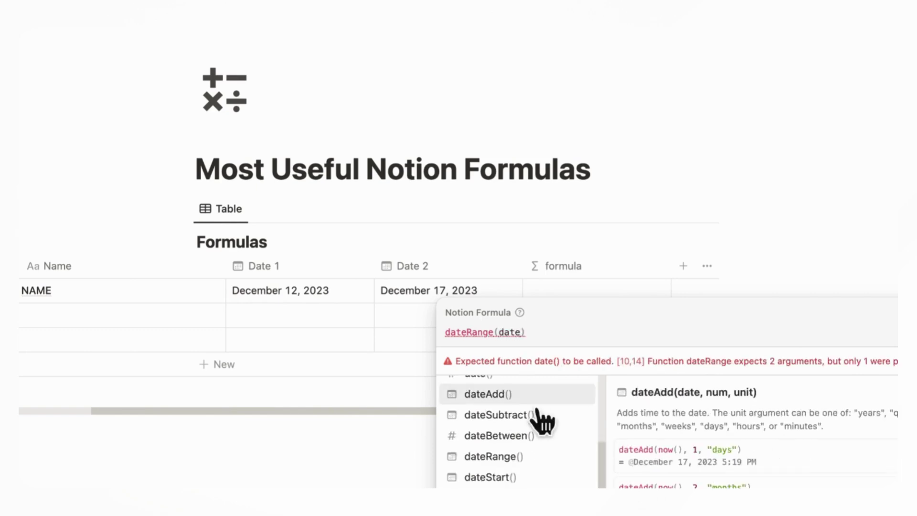
scroll(542, 420, up, 5)
click(522, 410)
text(,)
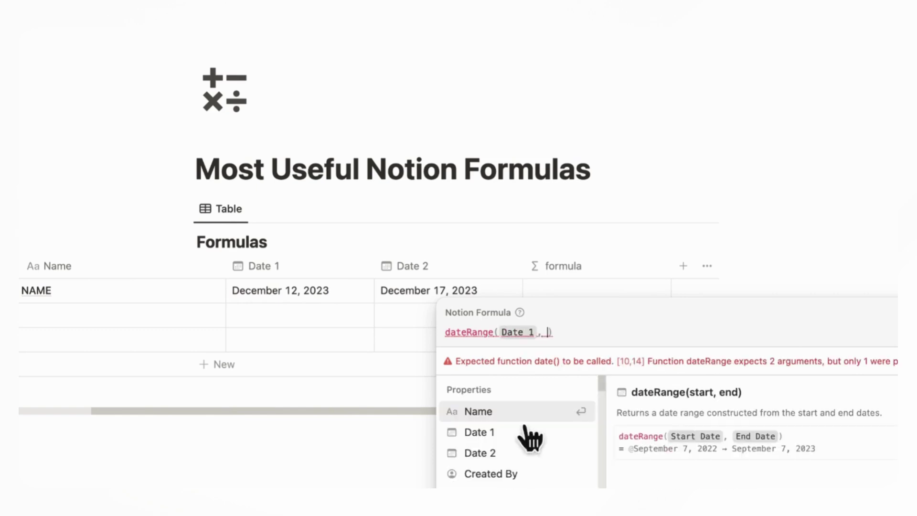
click(529, 456)
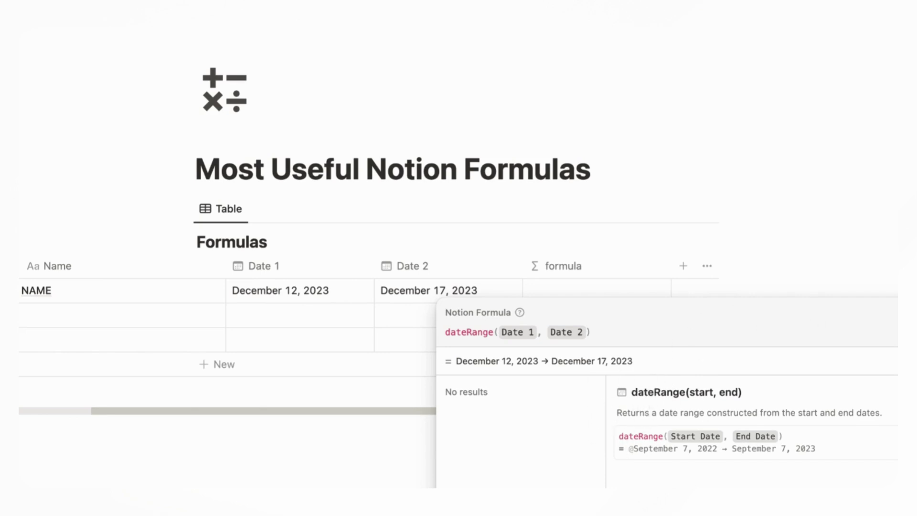
key(Return)
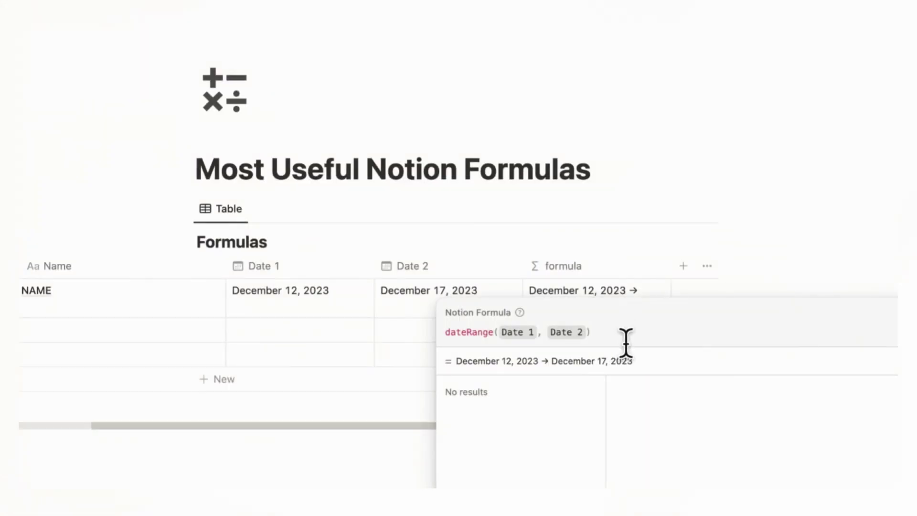
Replace the whole dateRange formula with the formatDate() function
drag(626, 343, 410, 348)
text(date)
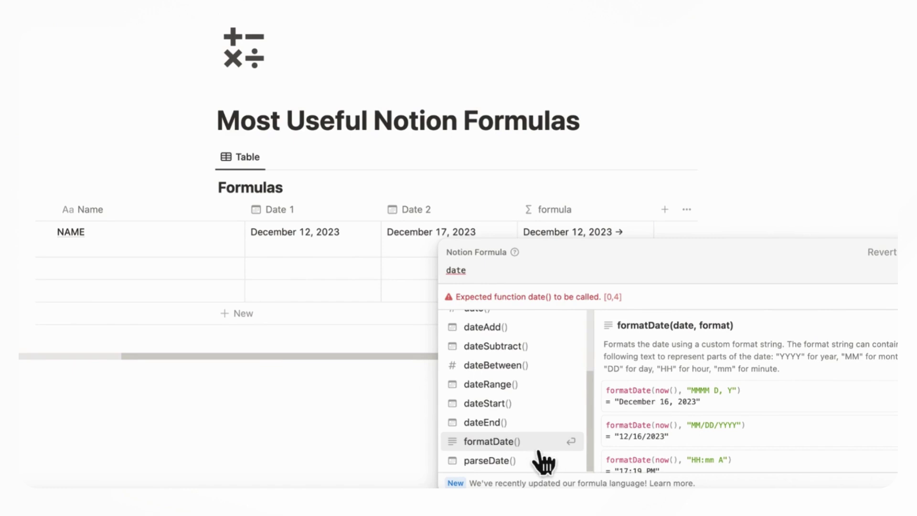
scroll(643, 445, down, 1)
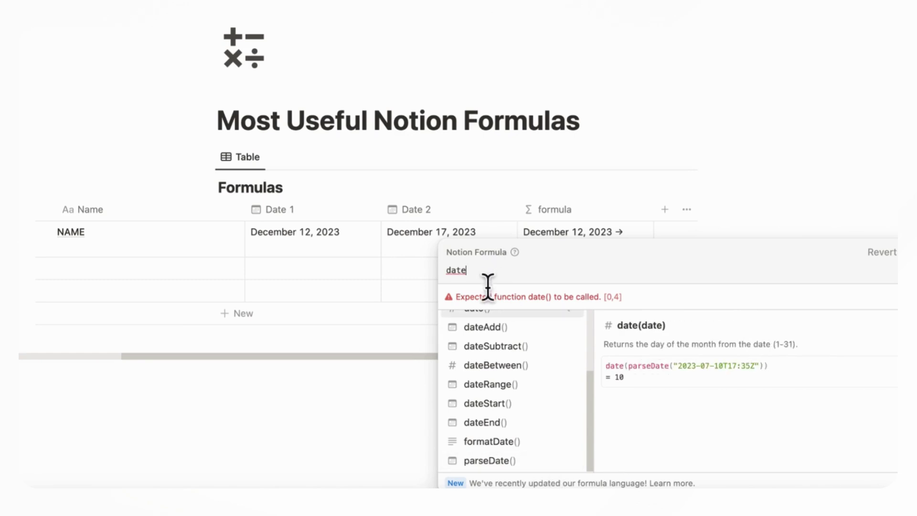
key(BackSpace)
key(BackSpace)
key(BackSpace)
key(BackSpace)
text(formatDate)
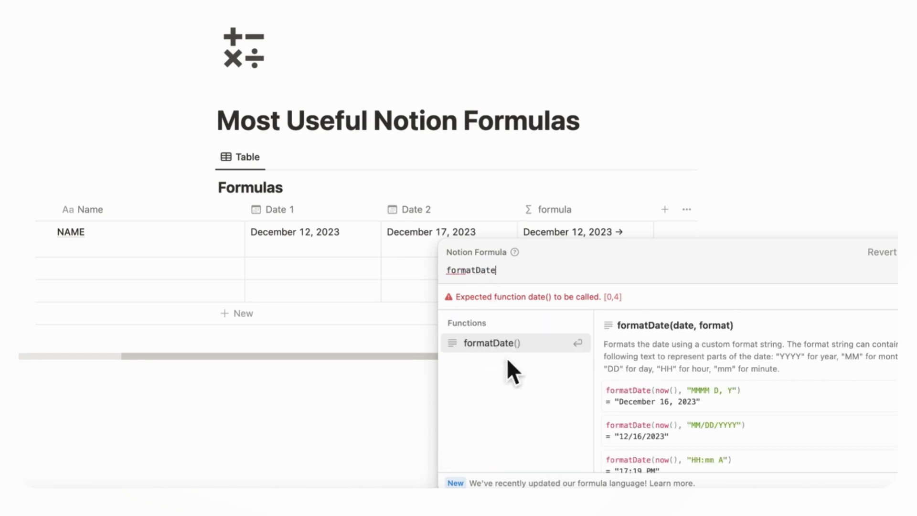
click(515, 349)
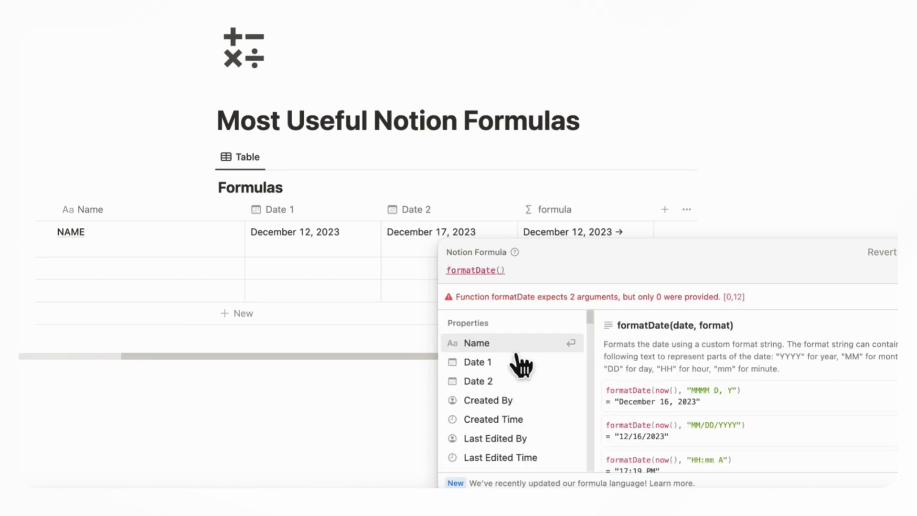
Complete the formula as formatDate(now(), "HH:mm A") and look over the function's example formats
text(no)
text(w)
key(Return)
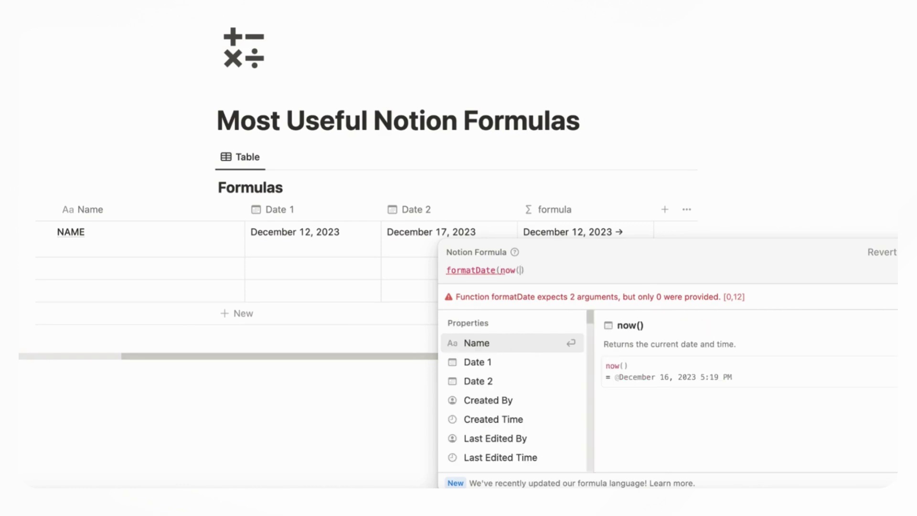
key(BackSpace)
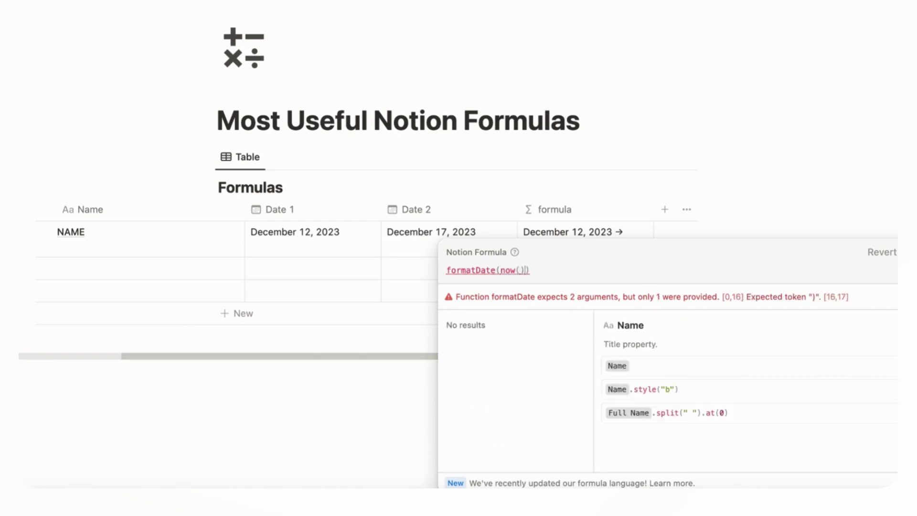
key(Right)
text(, )
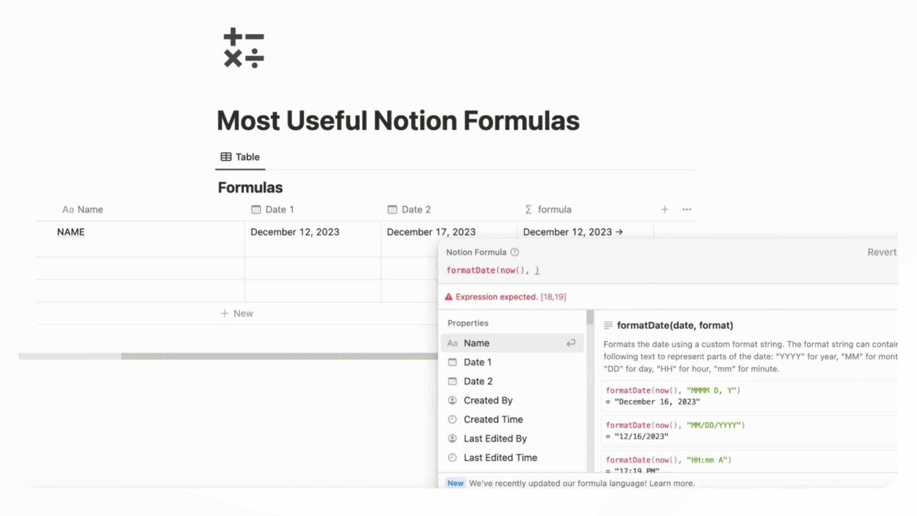
text("HH:)
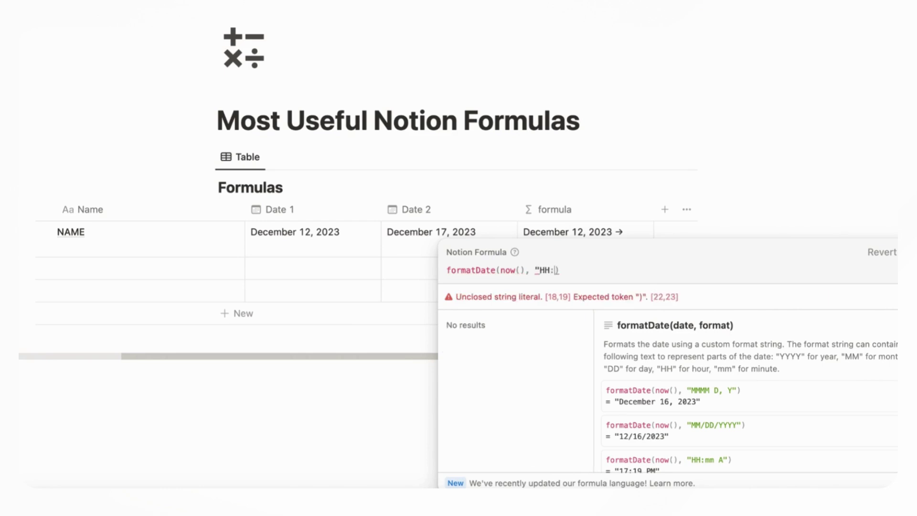
text(mm A")
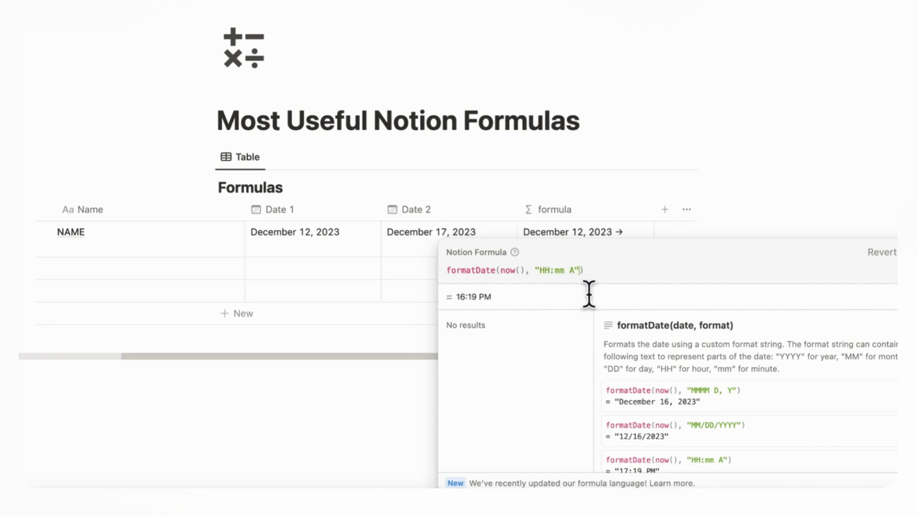
scroll(645, 381, down, 1)
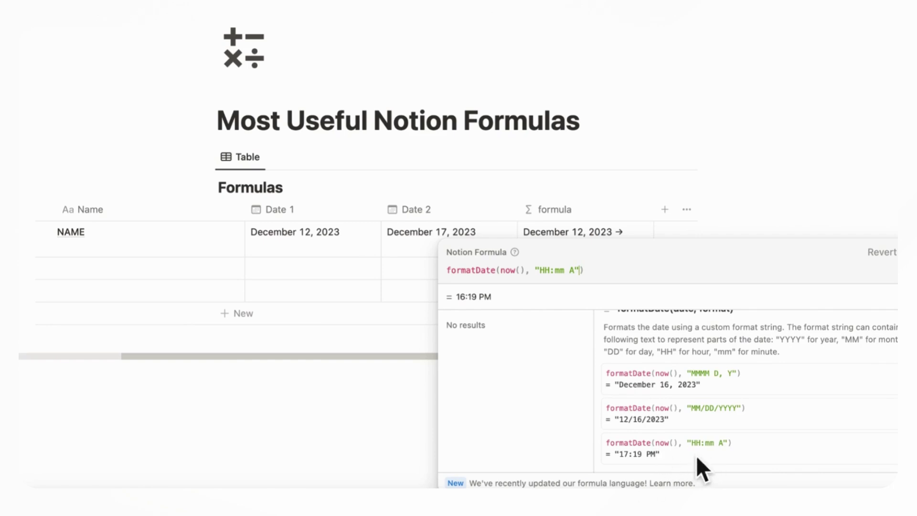
scroll(704, 449, up, 1)
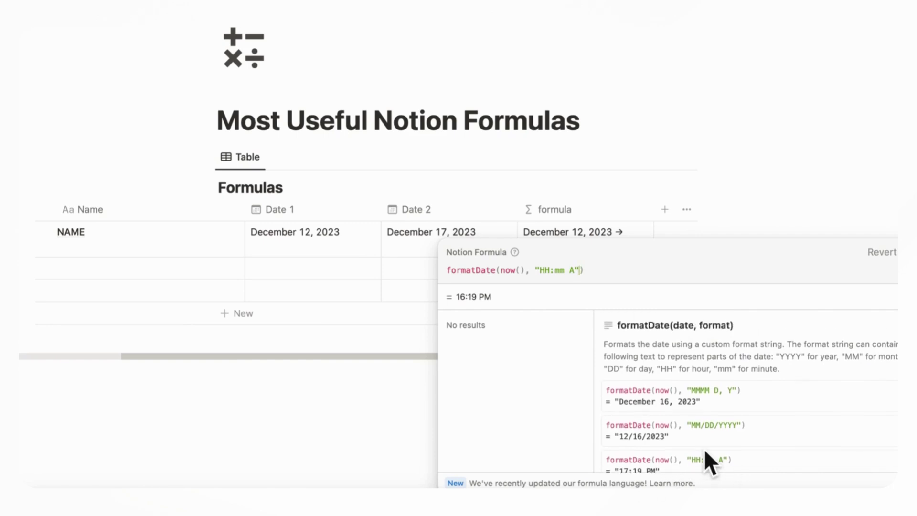
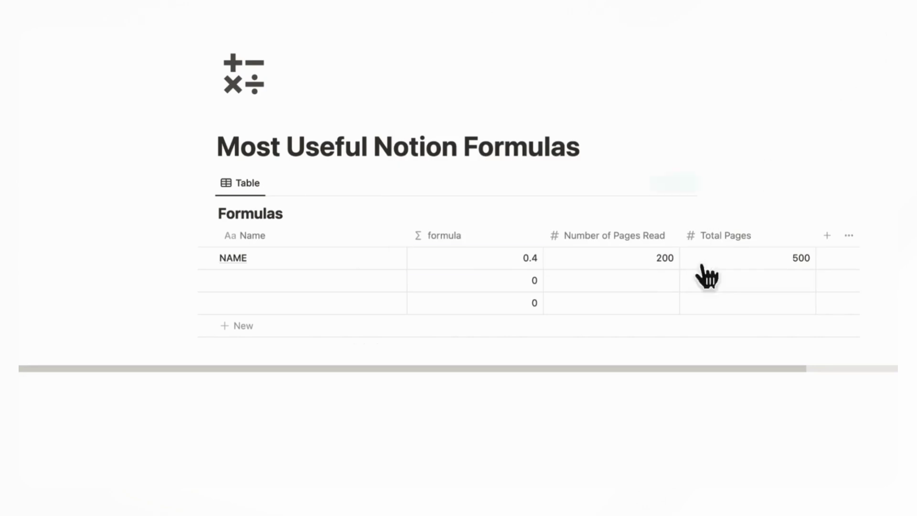
Display the formula property as a bar instead of a plain number, trying the ring style as well
click(487, 260)
click(483, 235)
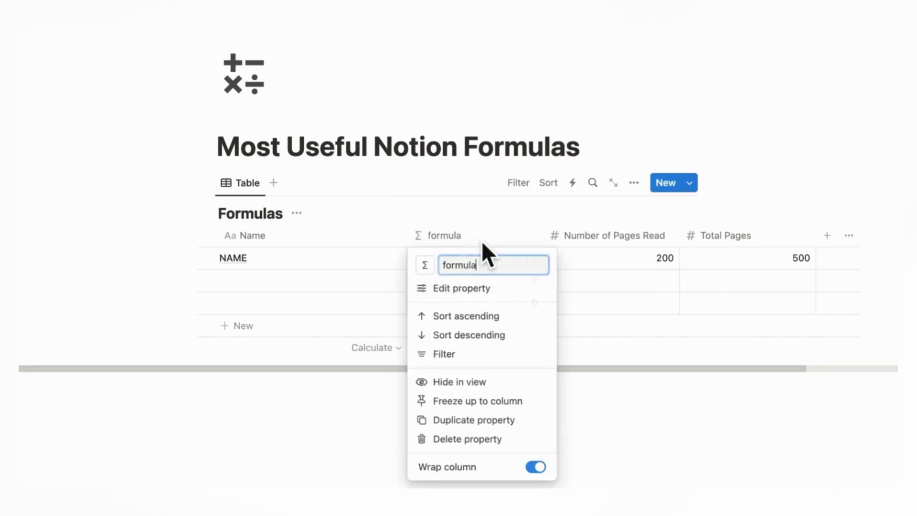
click(500, 292)
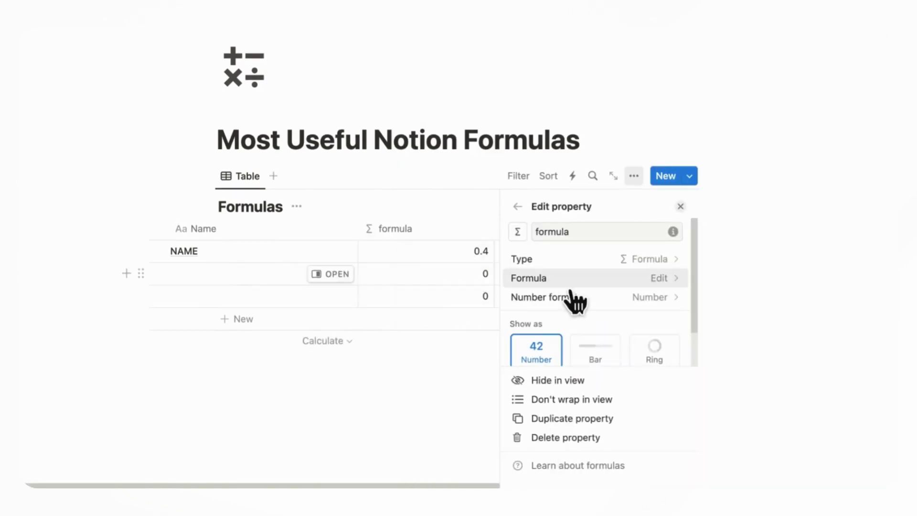
scroll(591, 312, down, 1)
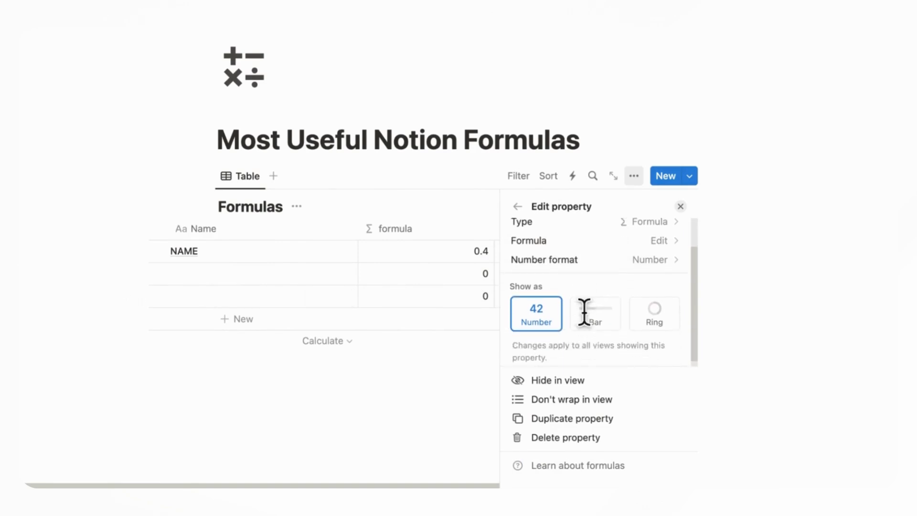
click(616, 321)
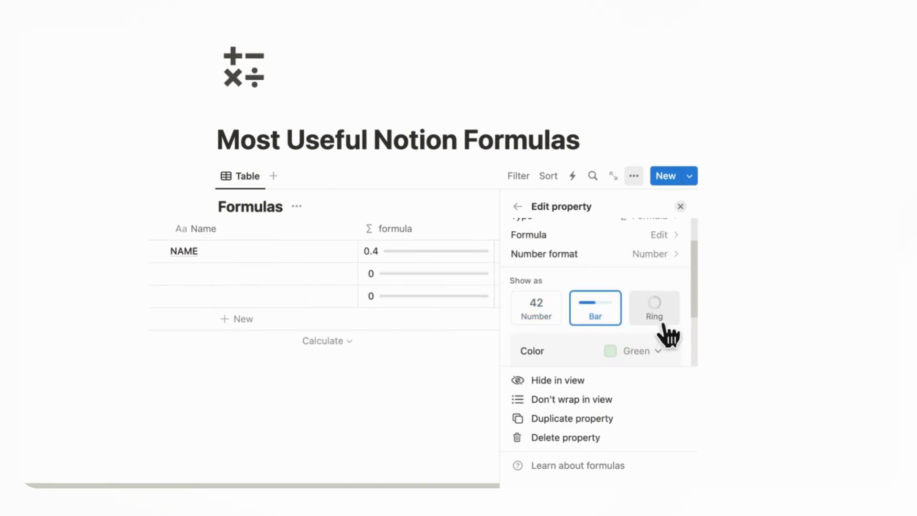
click(660, 322)
click(611, 322)
Set the formula property's number format to Percent and close its settings
click(676, 257)
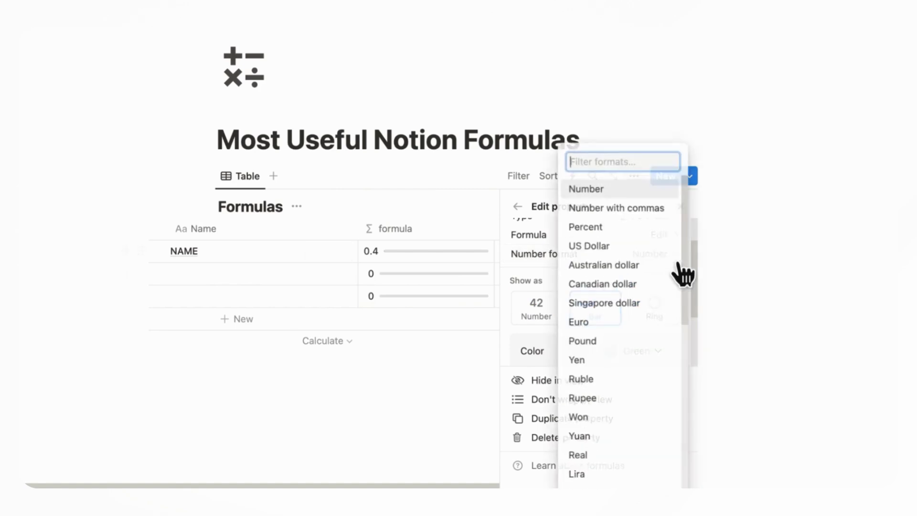
click(671, 232)
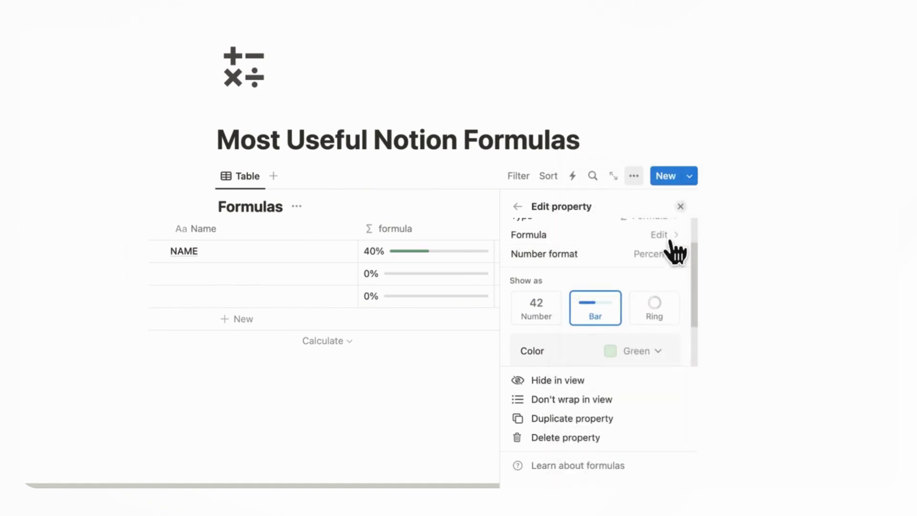
click(687, 210)
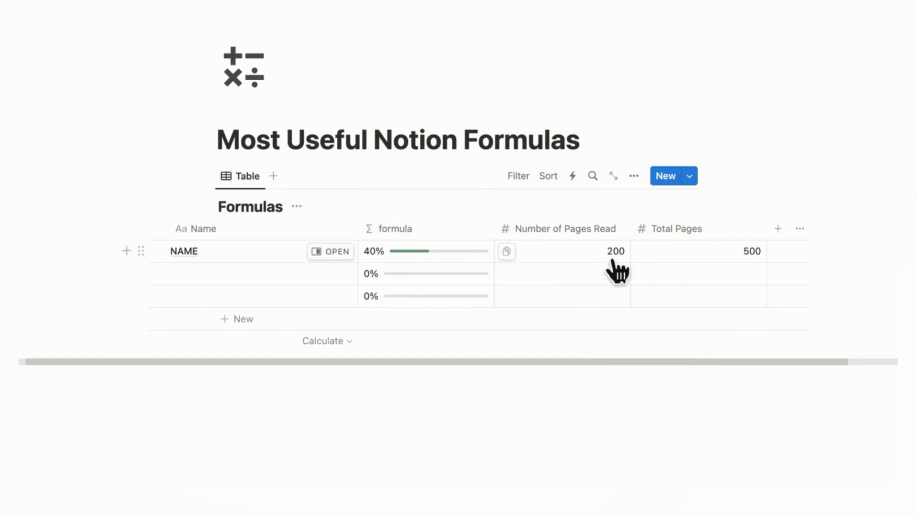
Reopen the Number of Pages Read/Total Pages formula and append * 100 to it
click(433, 261)
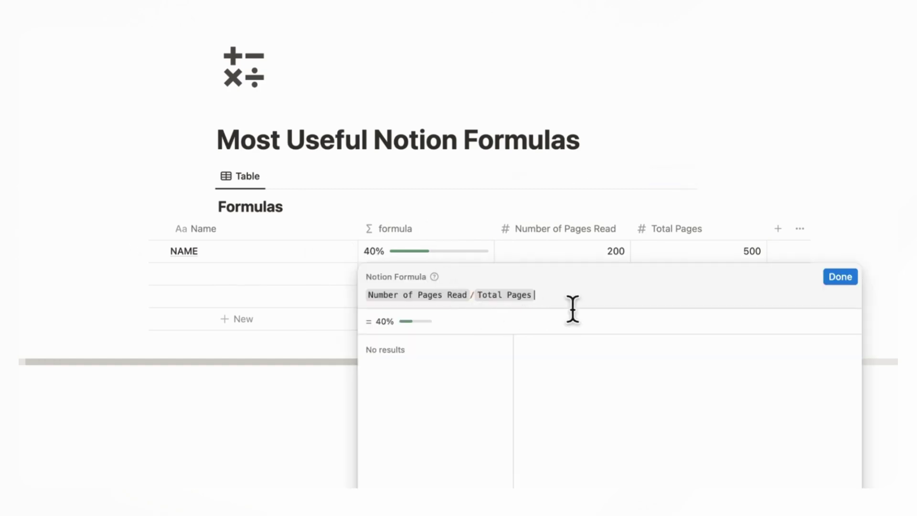
click(478, 233)
click(473, 253)
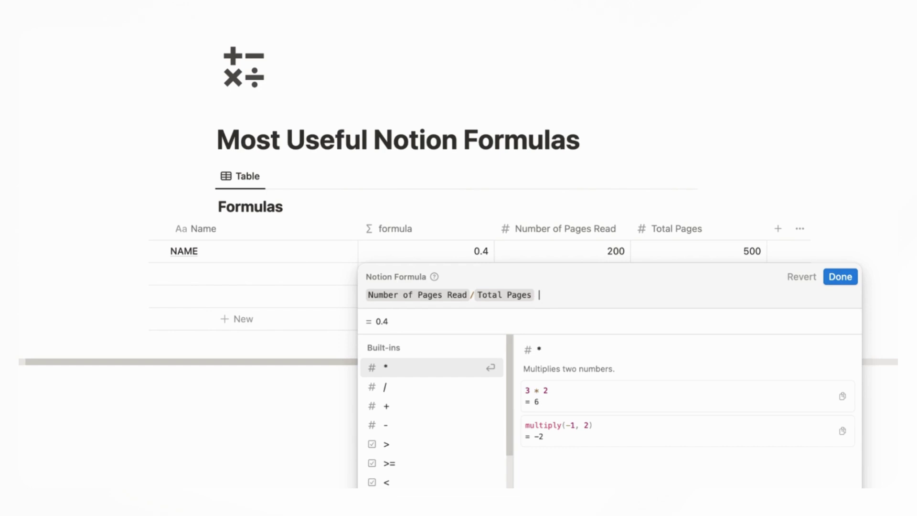
text(*)
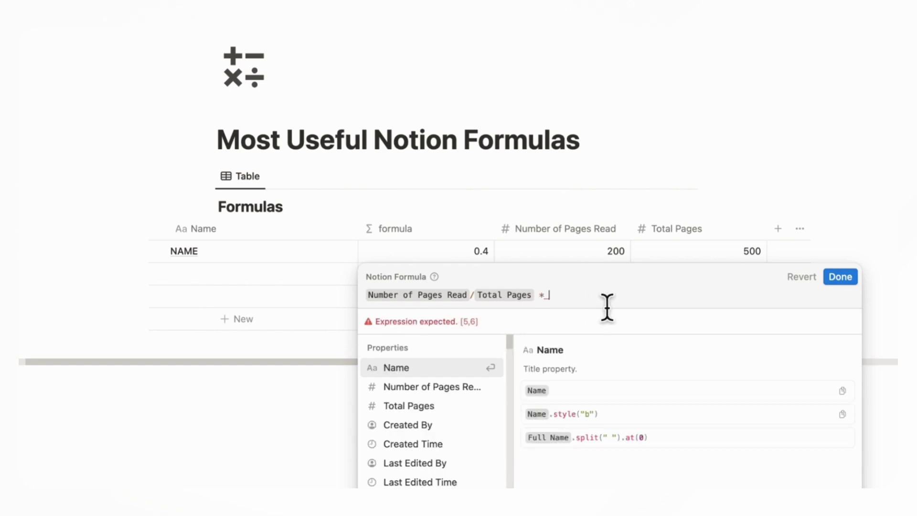
text( 100)
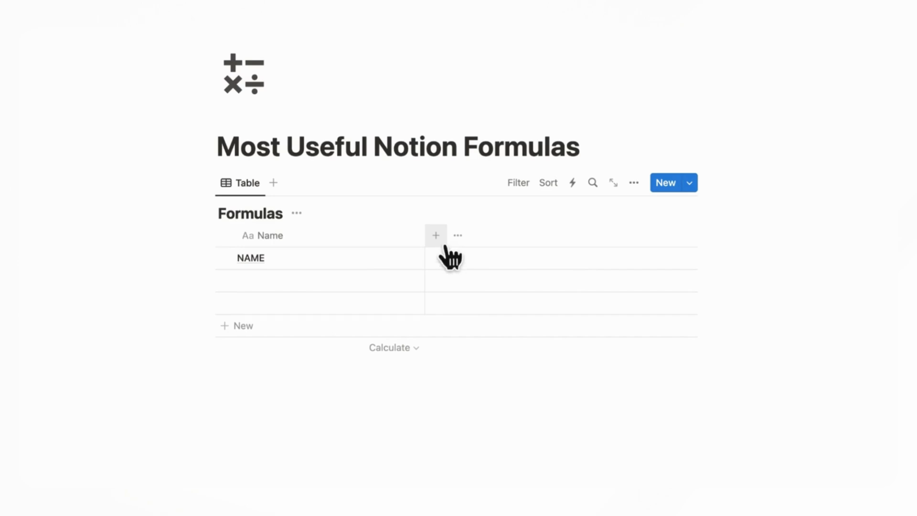
Add a Checkbox property to the Formulas table and close its settings
click(446, 243)
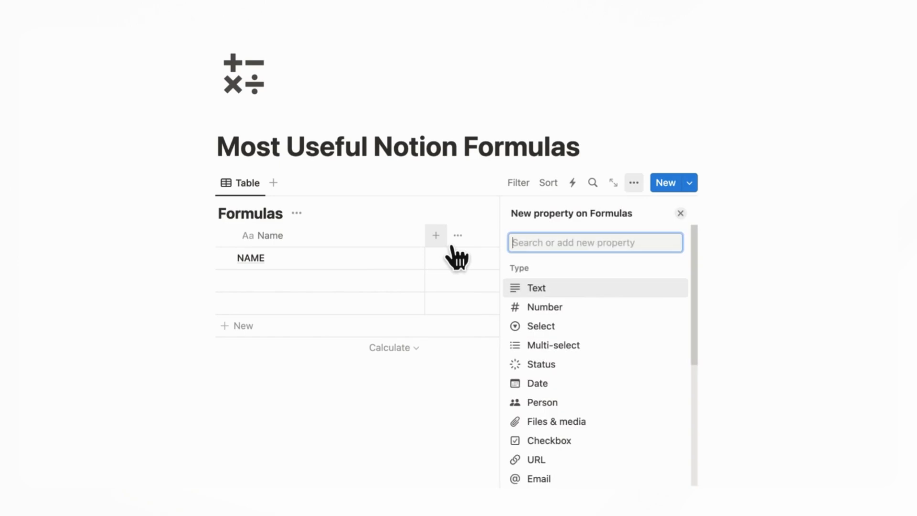
text(check)
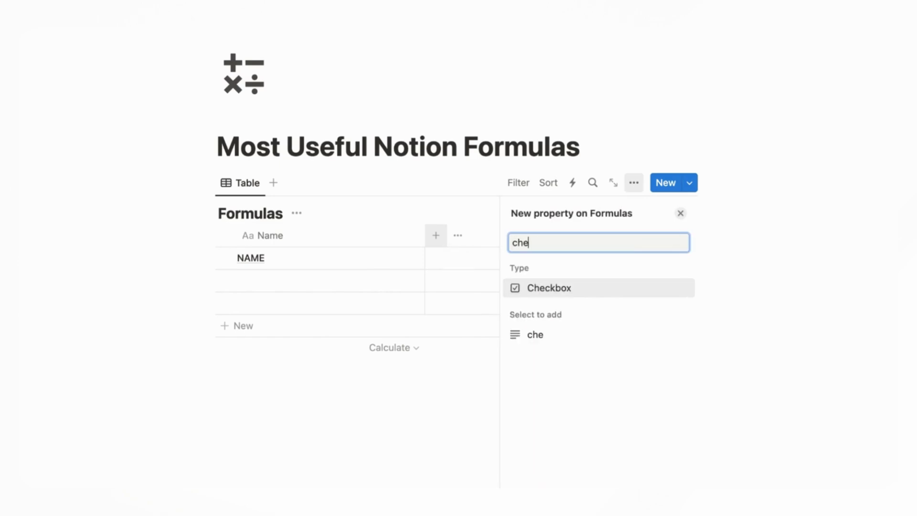
click(567, 294)
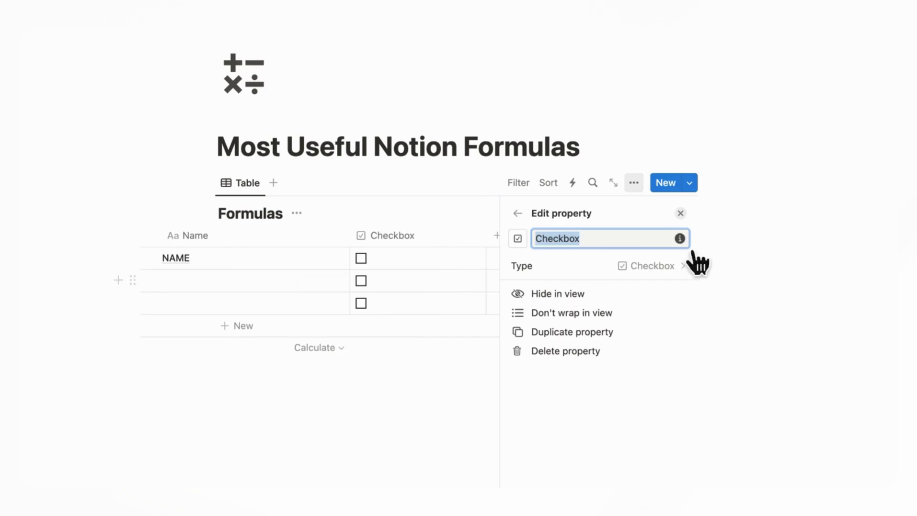
click(693, 220)
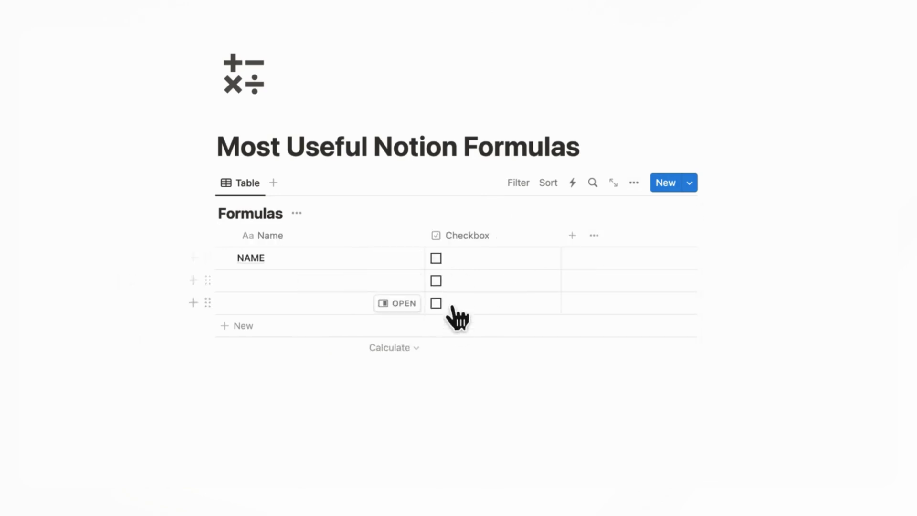
Rename the checkbox property as Completed? and toggle the NAME row's checkbox on and off again
click(497, 238)
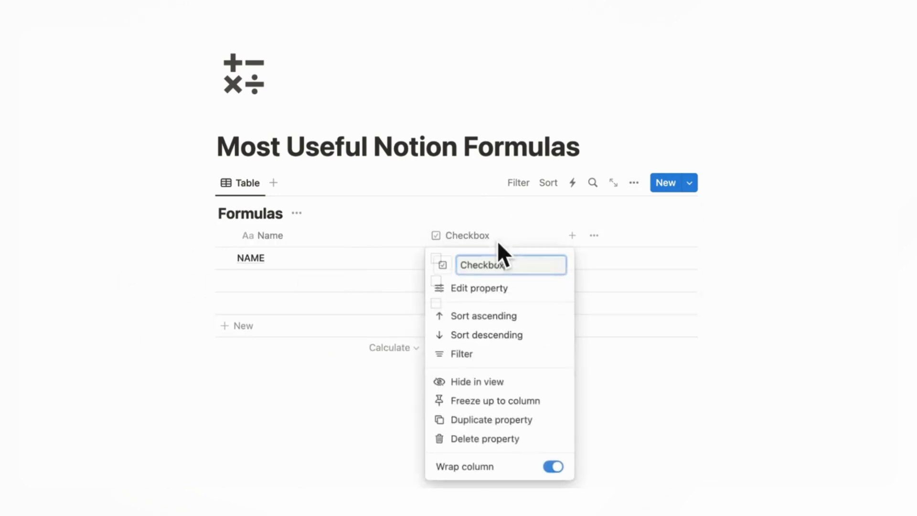
double_click(515, 262)
text(Comple)
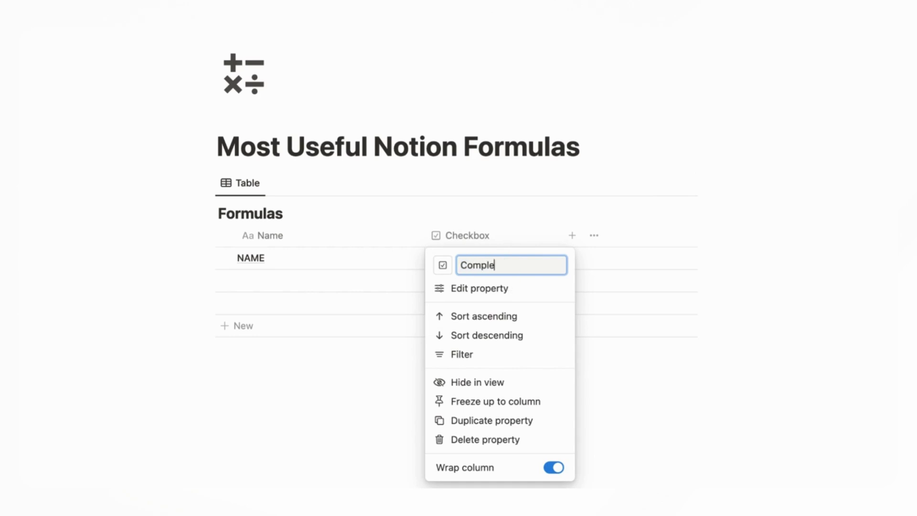
key(Return)
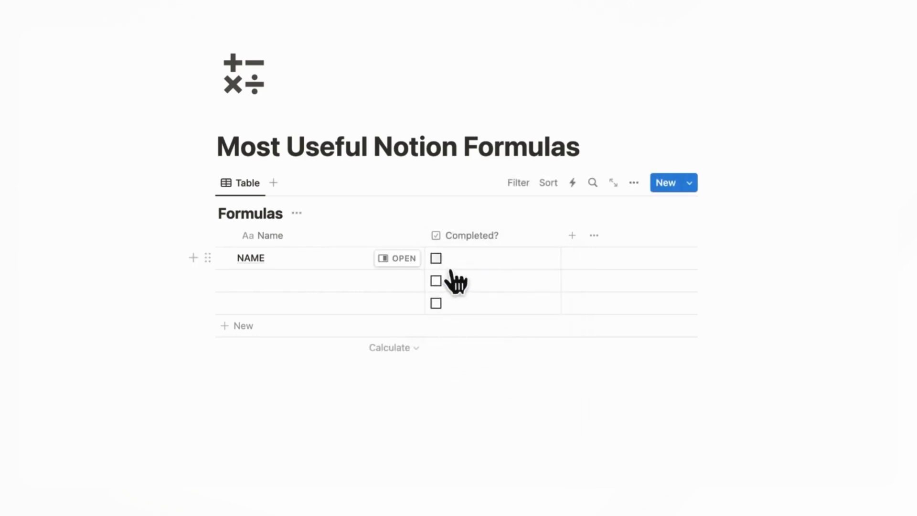
click(451, 266)
click(450, 270)
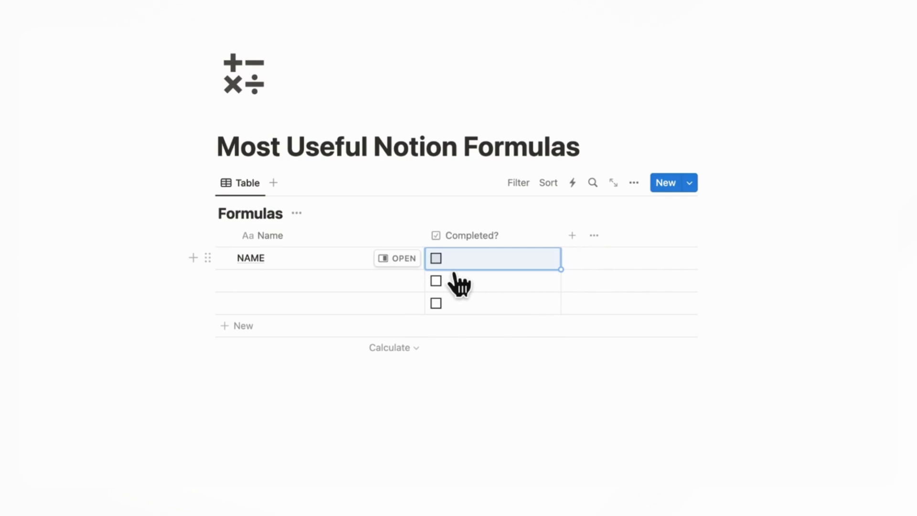
Add a Formula property to the table alongside the Completed? checkboxes
click(573, 236)
text(form)
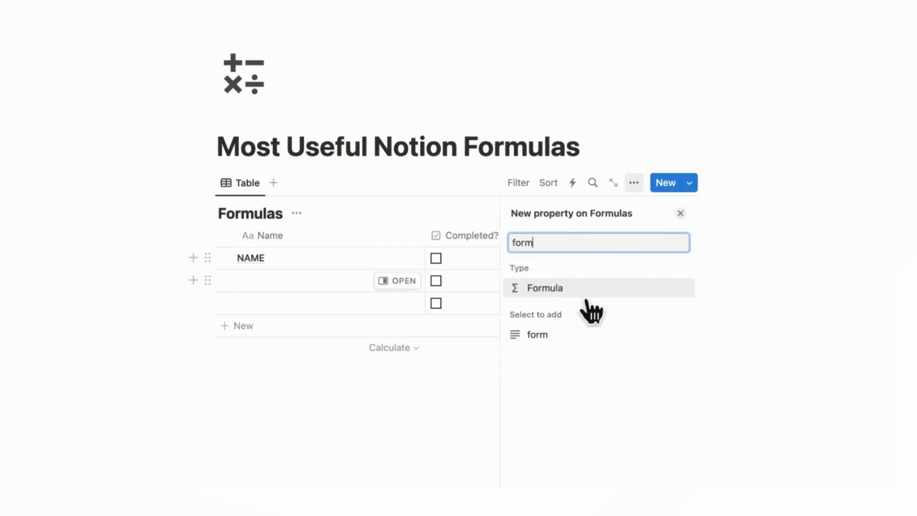
click(587, 293)
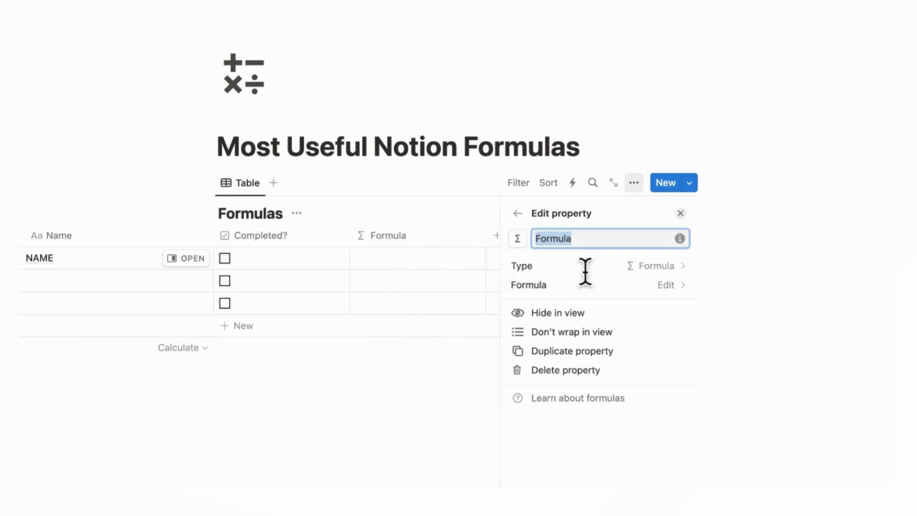
Set the new property's formula to if(Completed?, "Good Job!", ""), save it and close the property settings
click(666, 287)
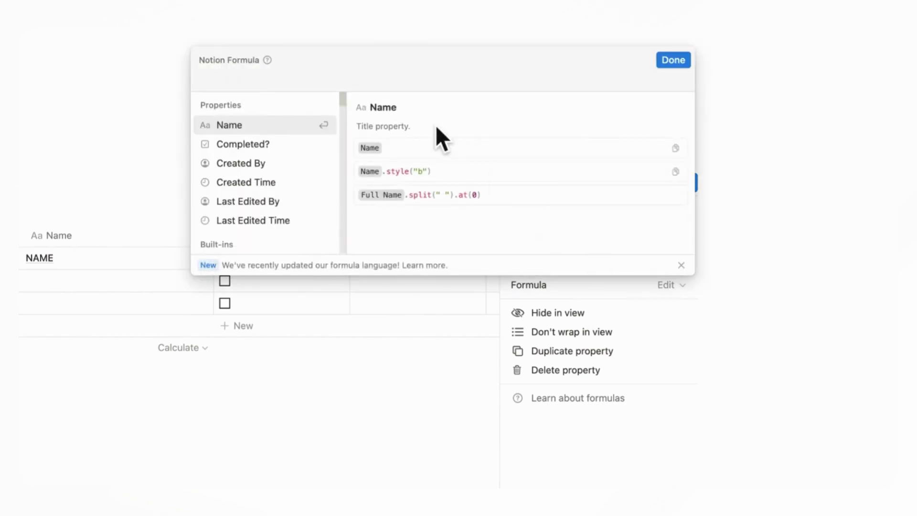
text(if())
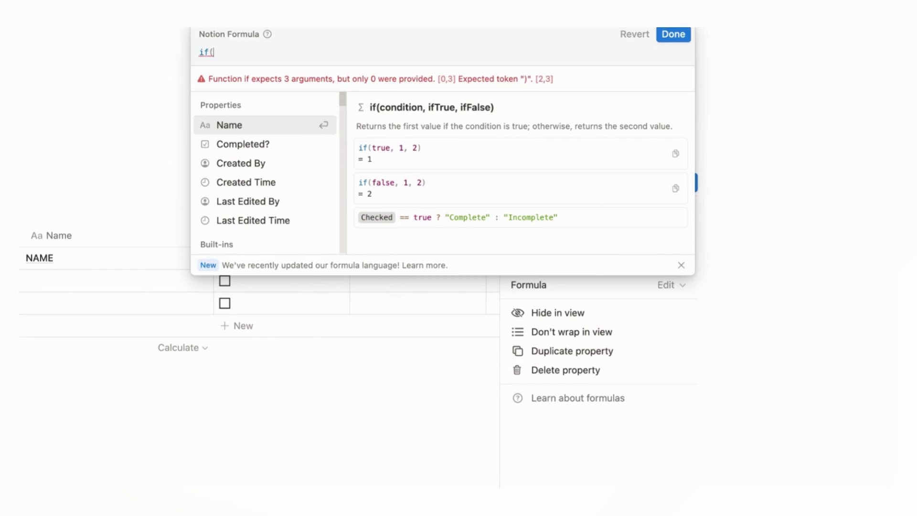
key(Left)
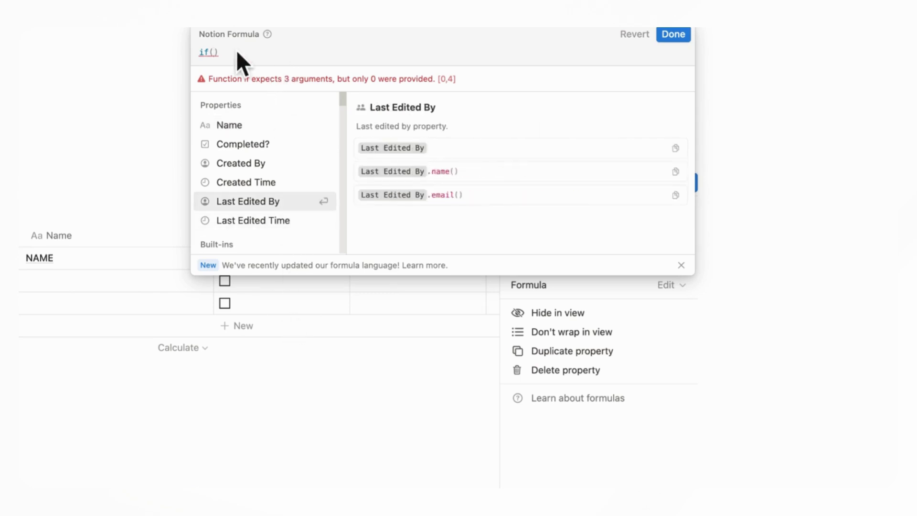
click(257, 148)
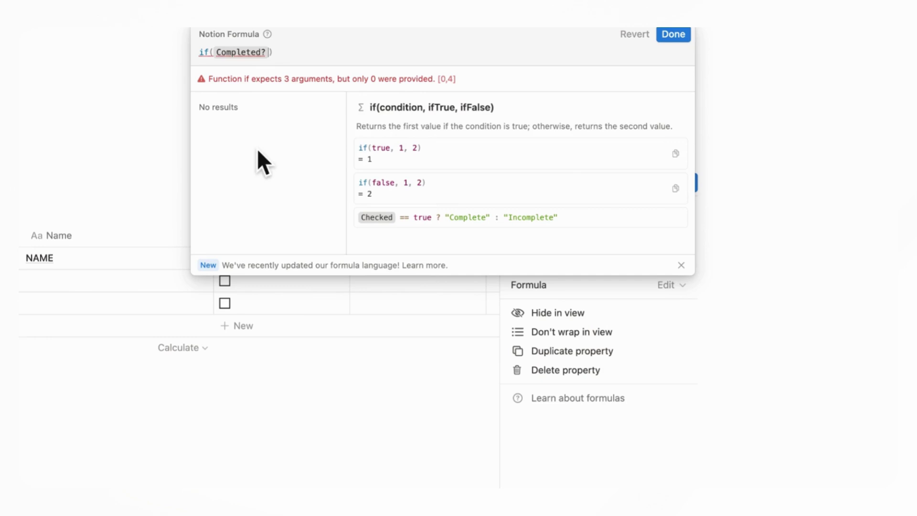
text(, )
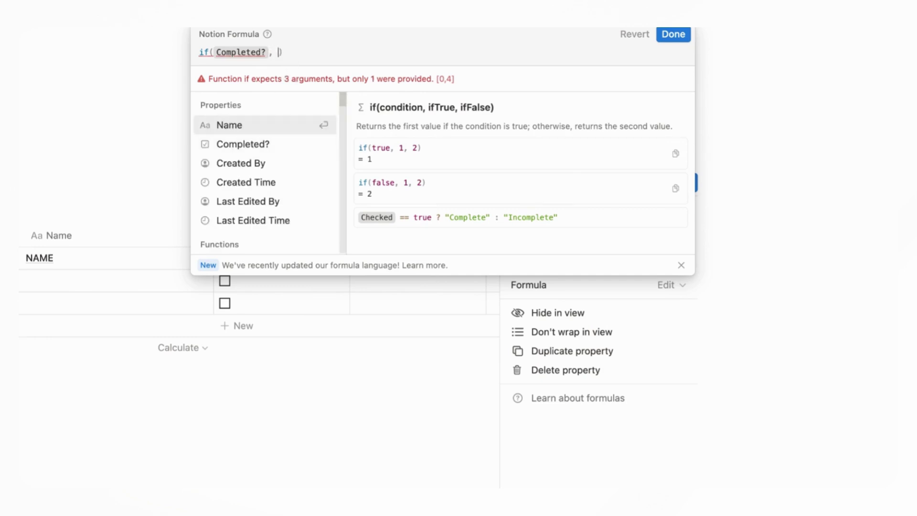
text("Good Job!)
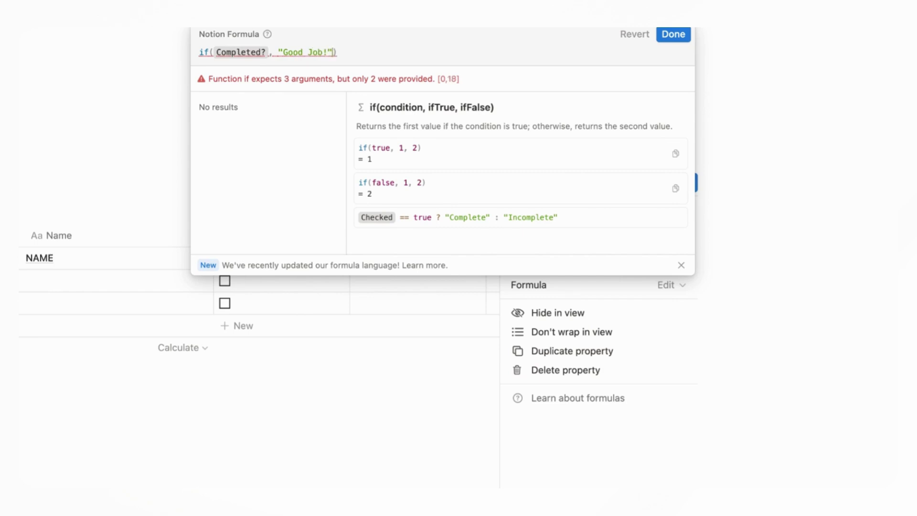
text(, )
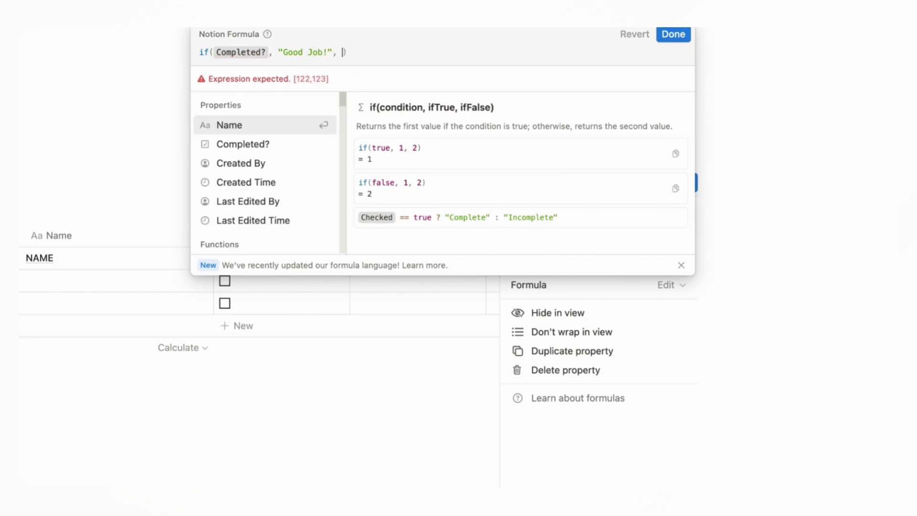
text("")
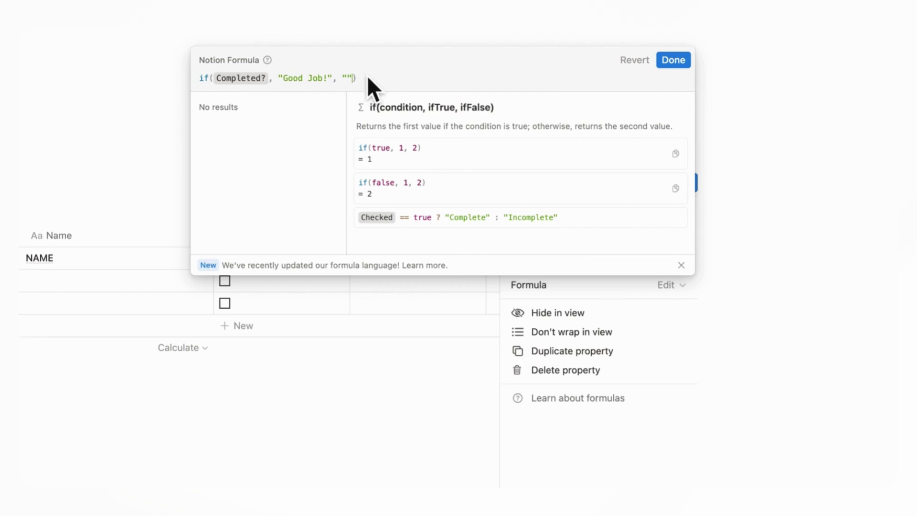
click(686, 67)
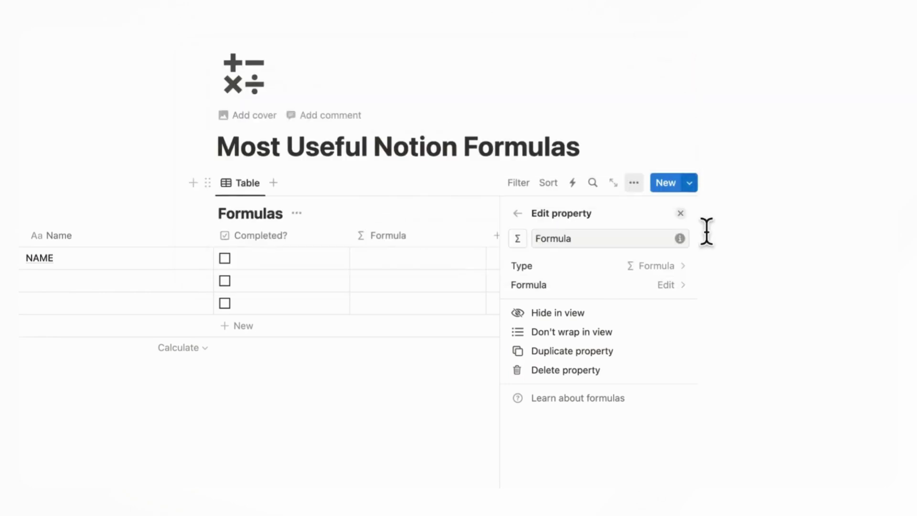
key(Escape)
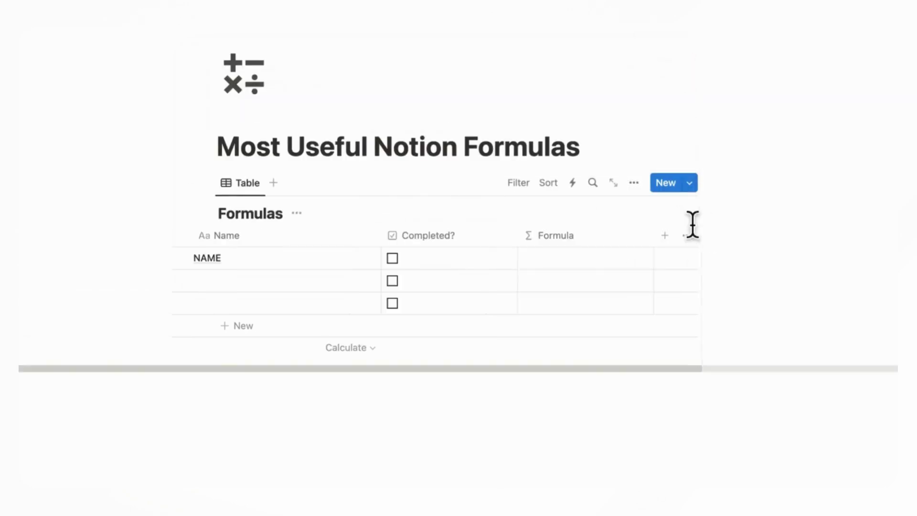
Test the formula by checking Completed? in all three rows, and uncheck the third row again
click(406, 269)
click(410, 287)
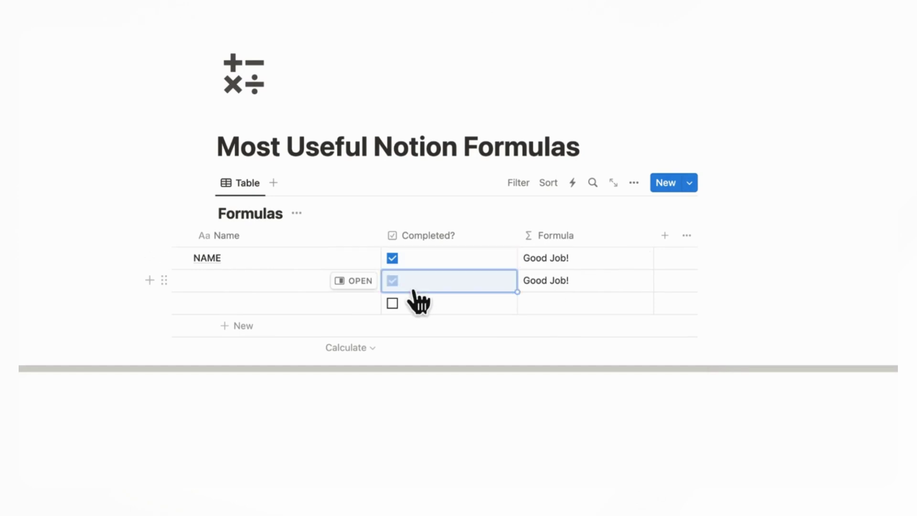
click(406, 308)
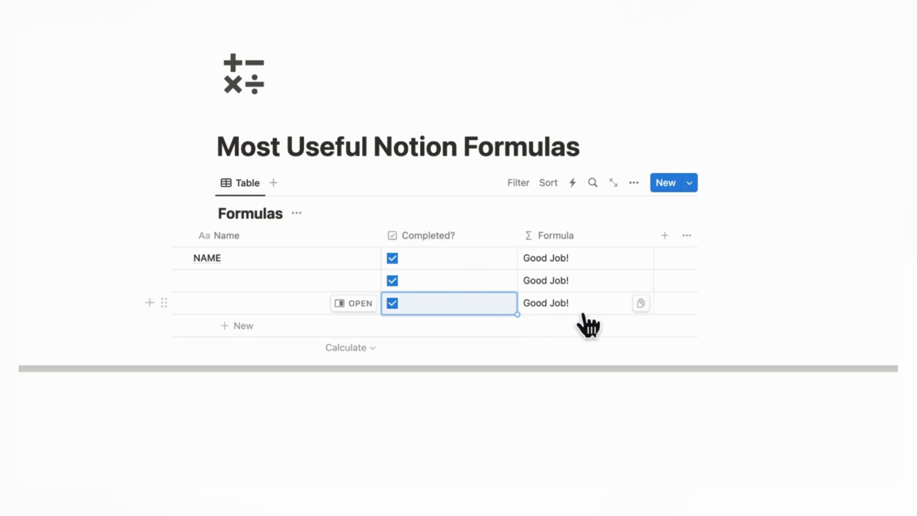
click(404, 309)
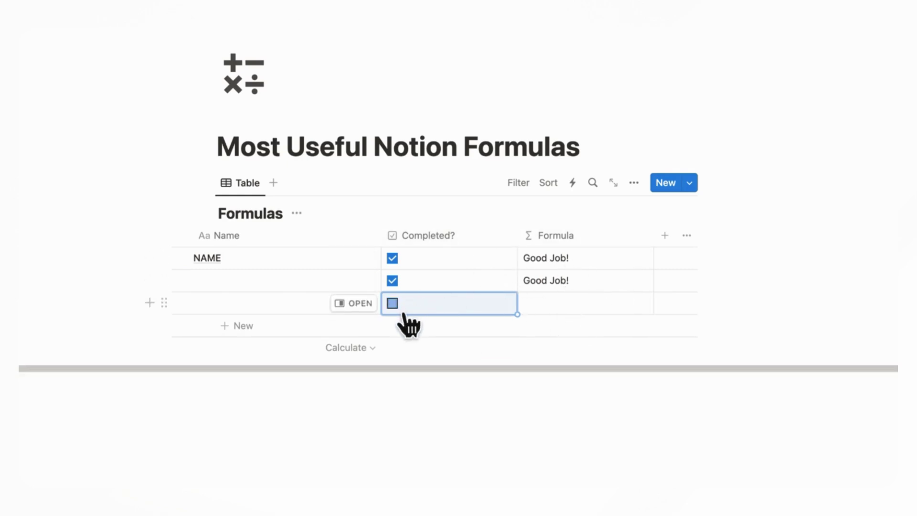